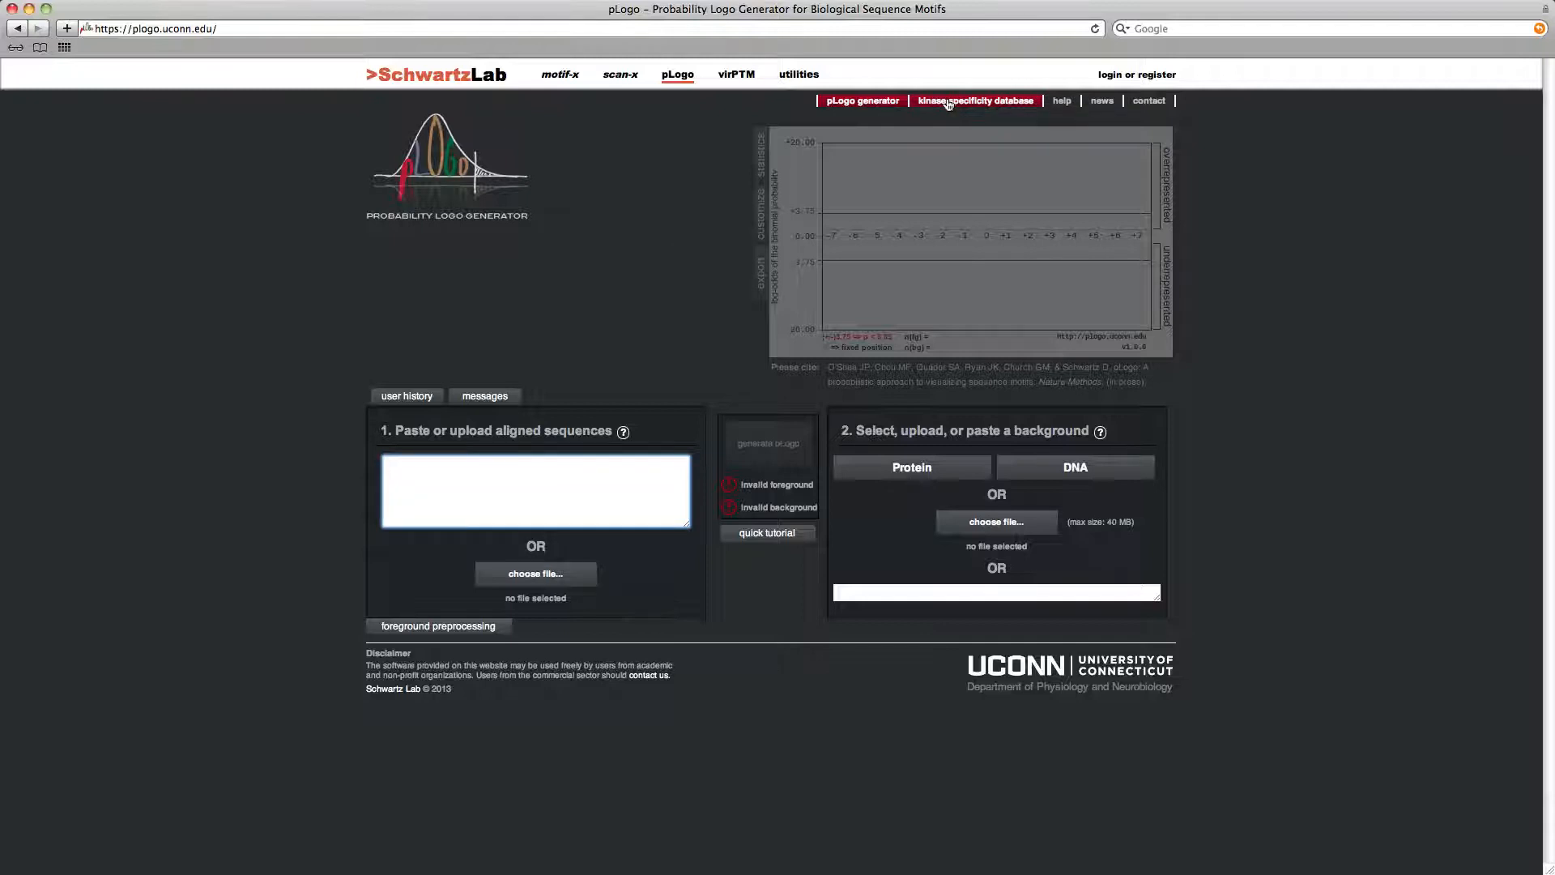
- Open the kinase specificity database and page through the kinase list to its last page, returning to the first page
click(948, 102)
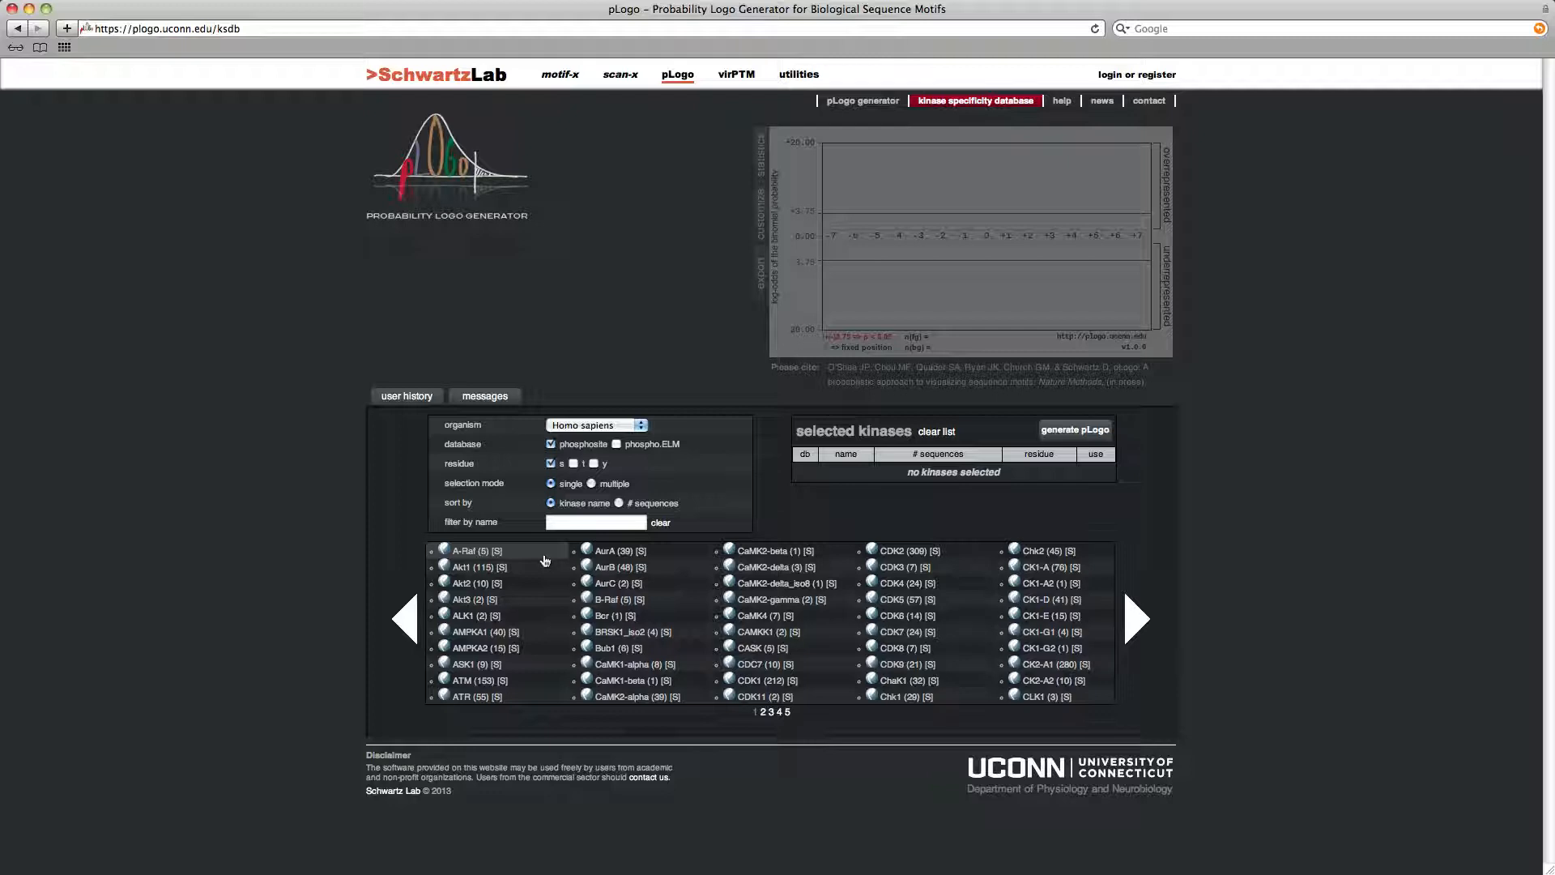
click(1139, 622)
click(1140, 623)
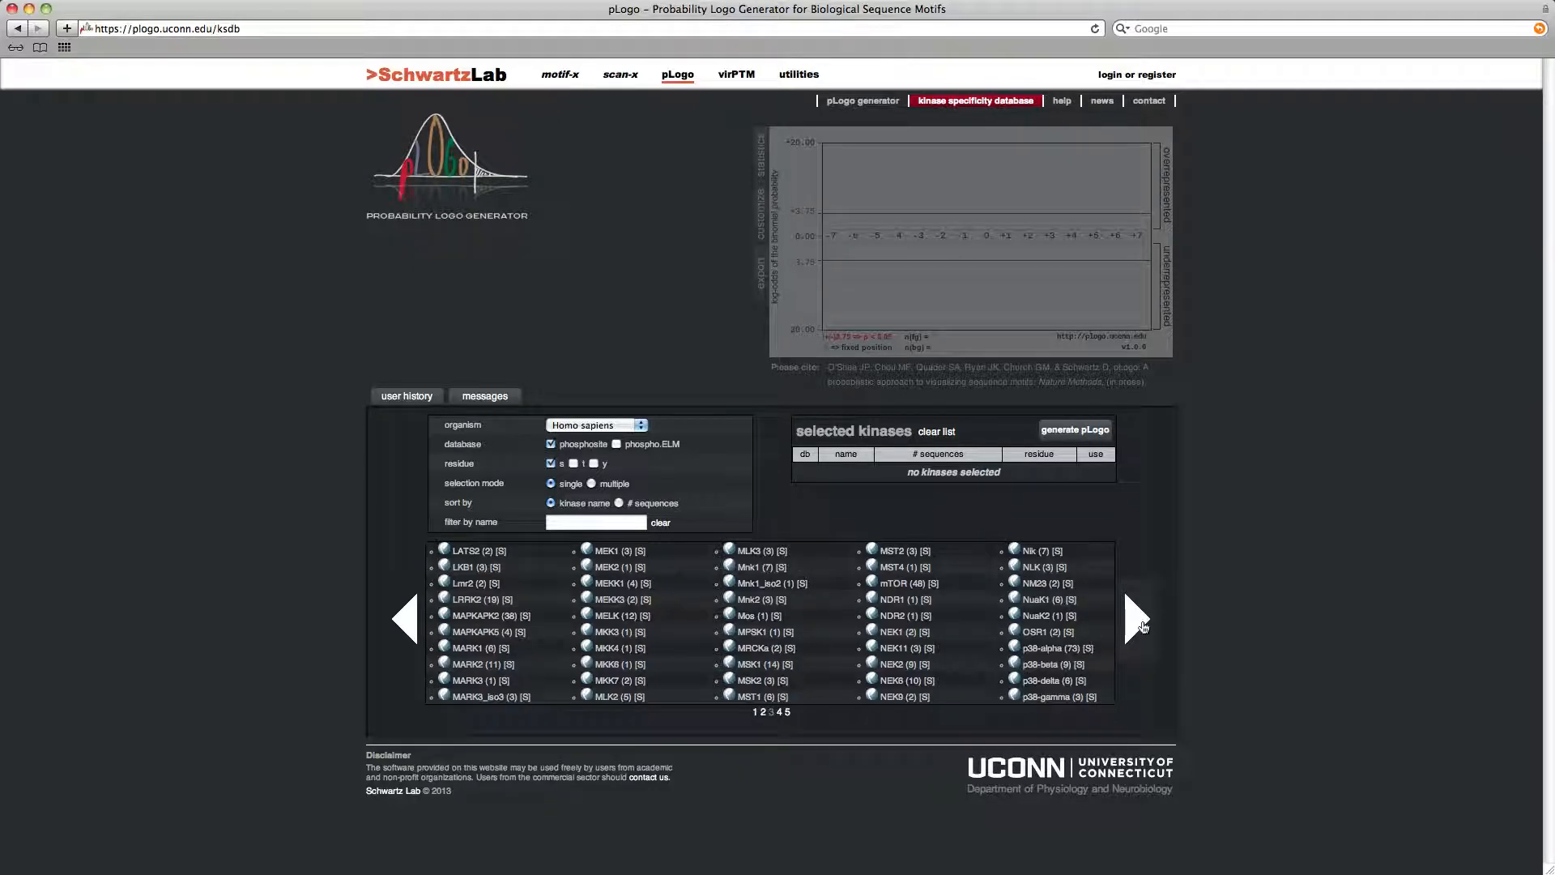
click(787, 713)
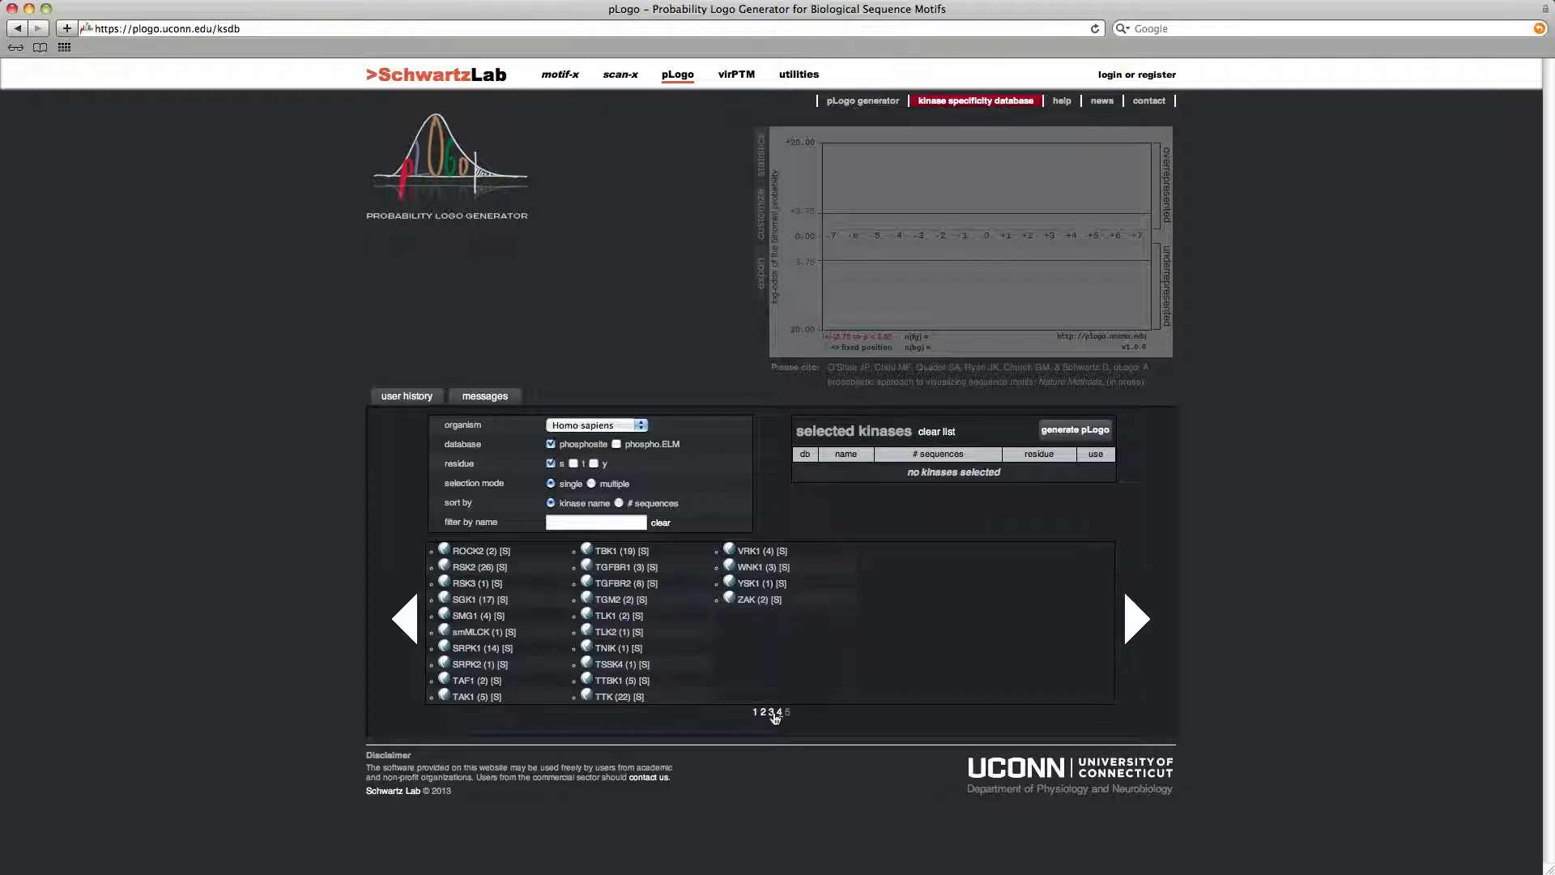
click(757, 714)
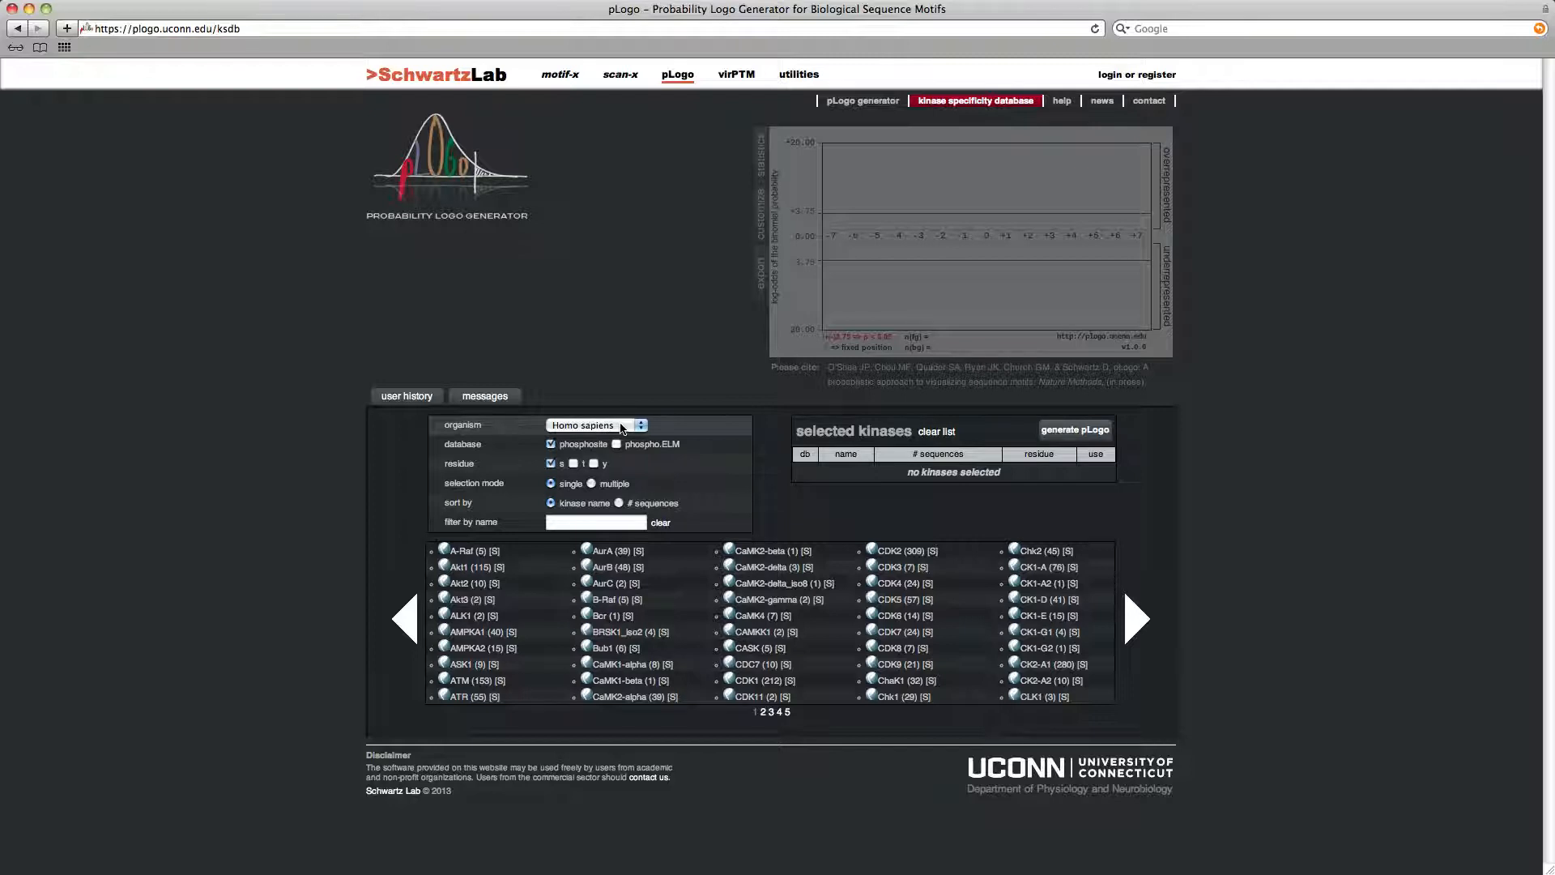
- Keep Homo sapiens as the organism, include the phospho.ELM database, and sort the kinases by number of sequences
click(622, 427)
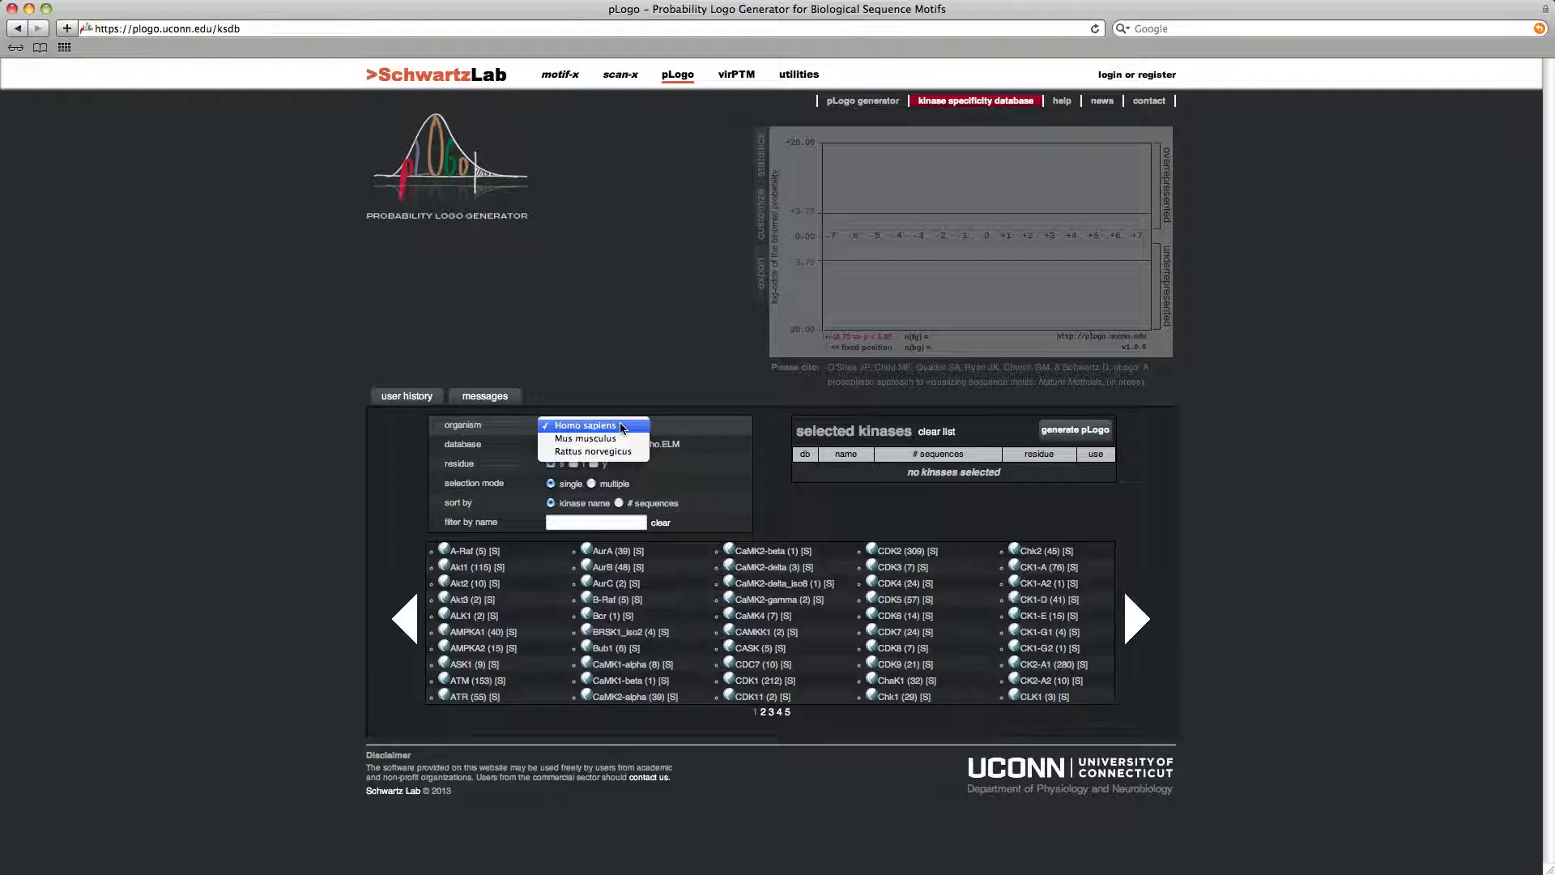
click(680, 428)
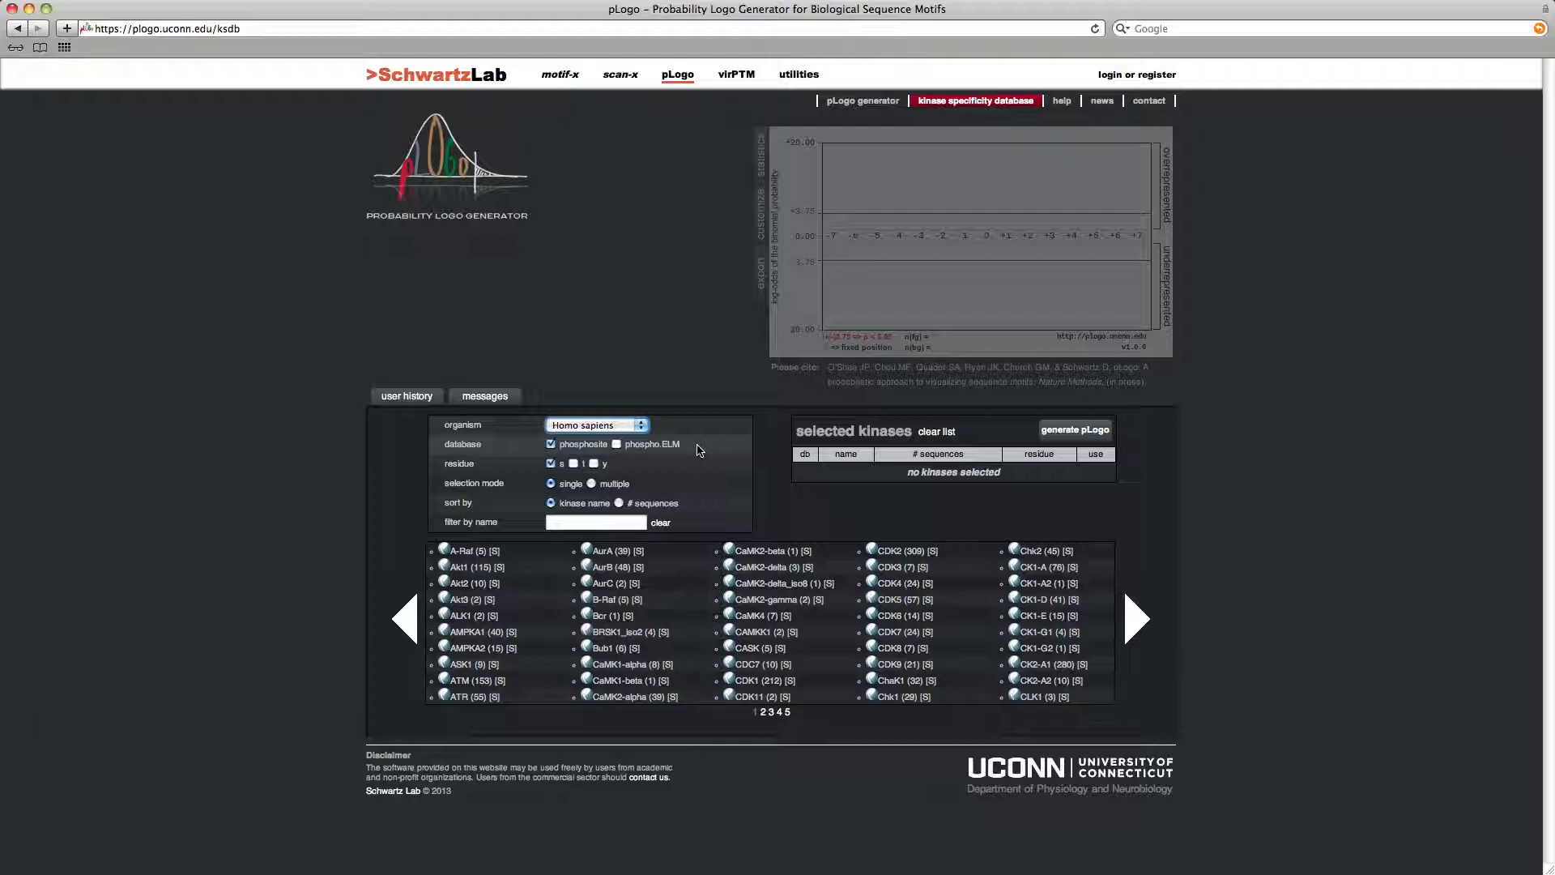
click(618, 445)
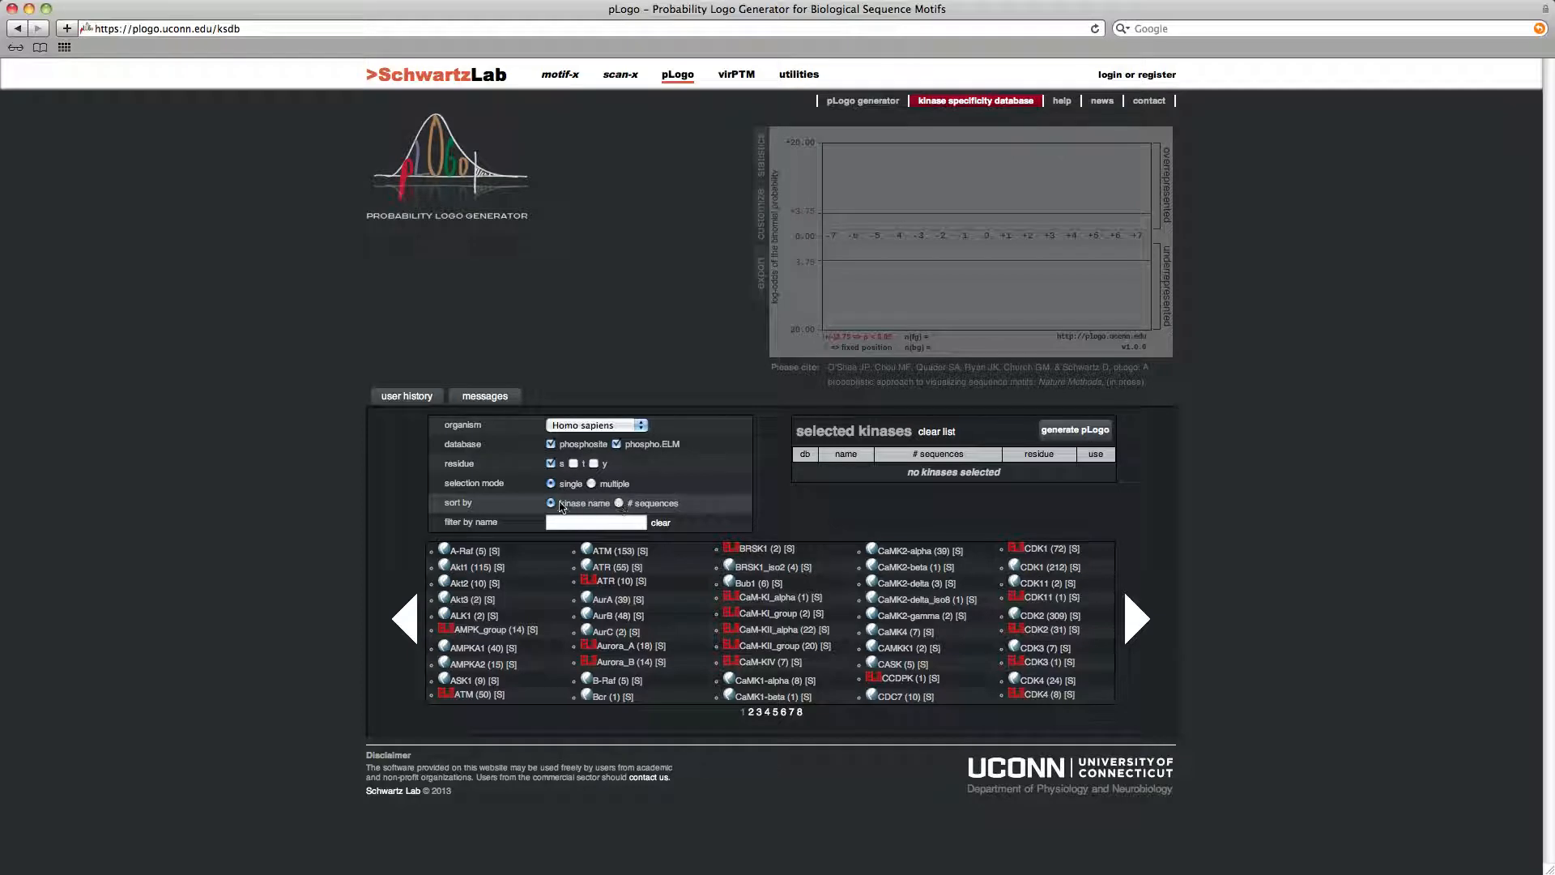
click(619, 503)
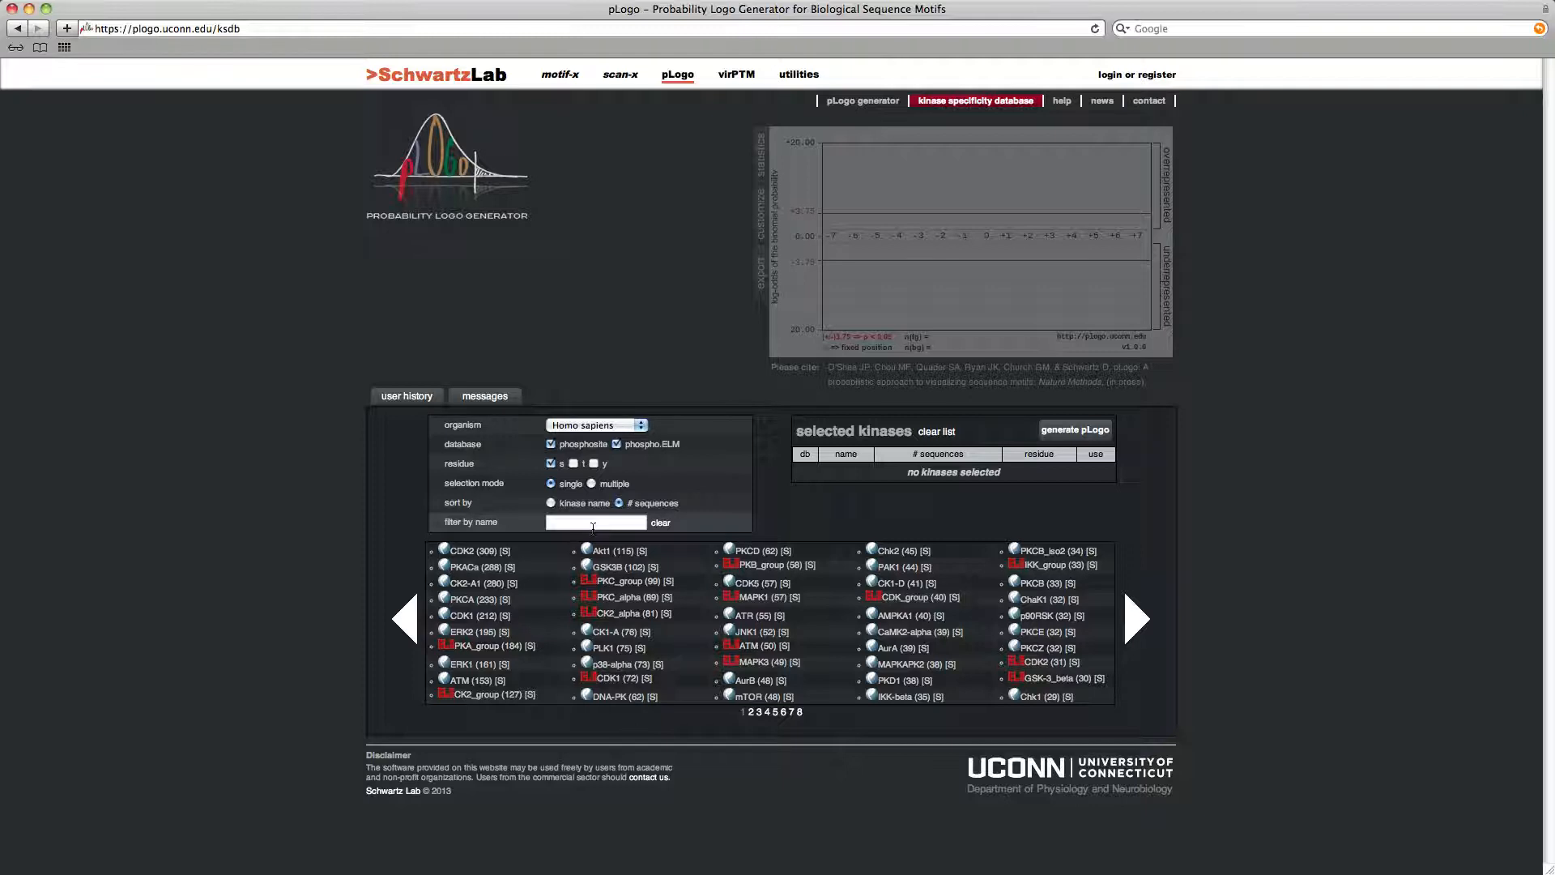
- Filter the kinase list by the name cdk2 and include threonine (t) residues alongside serine
click(592, 528)
text(cd)
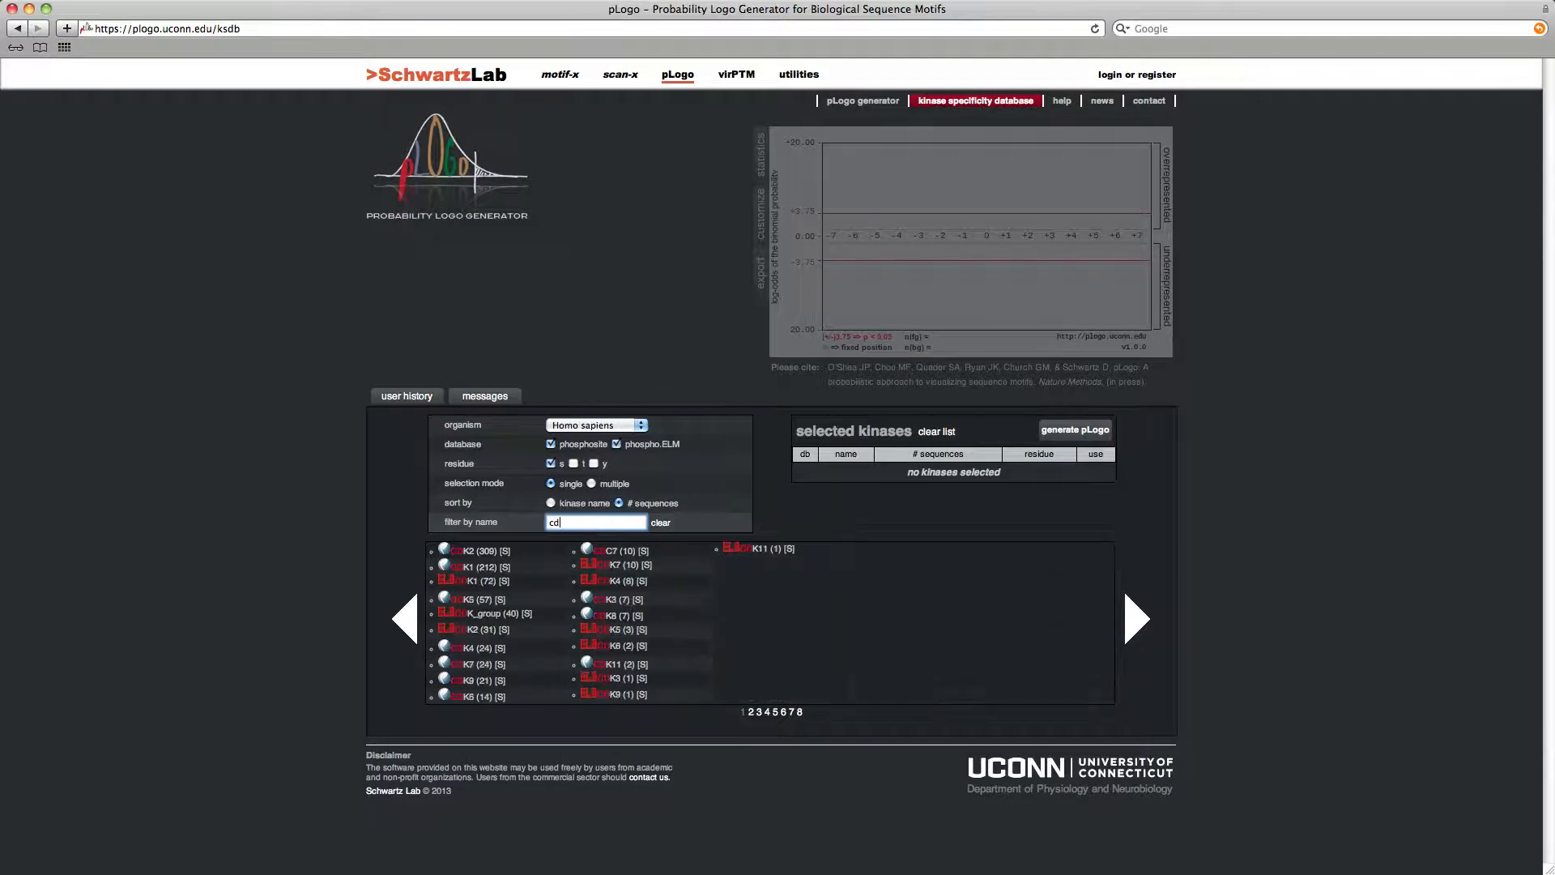
text(k2)
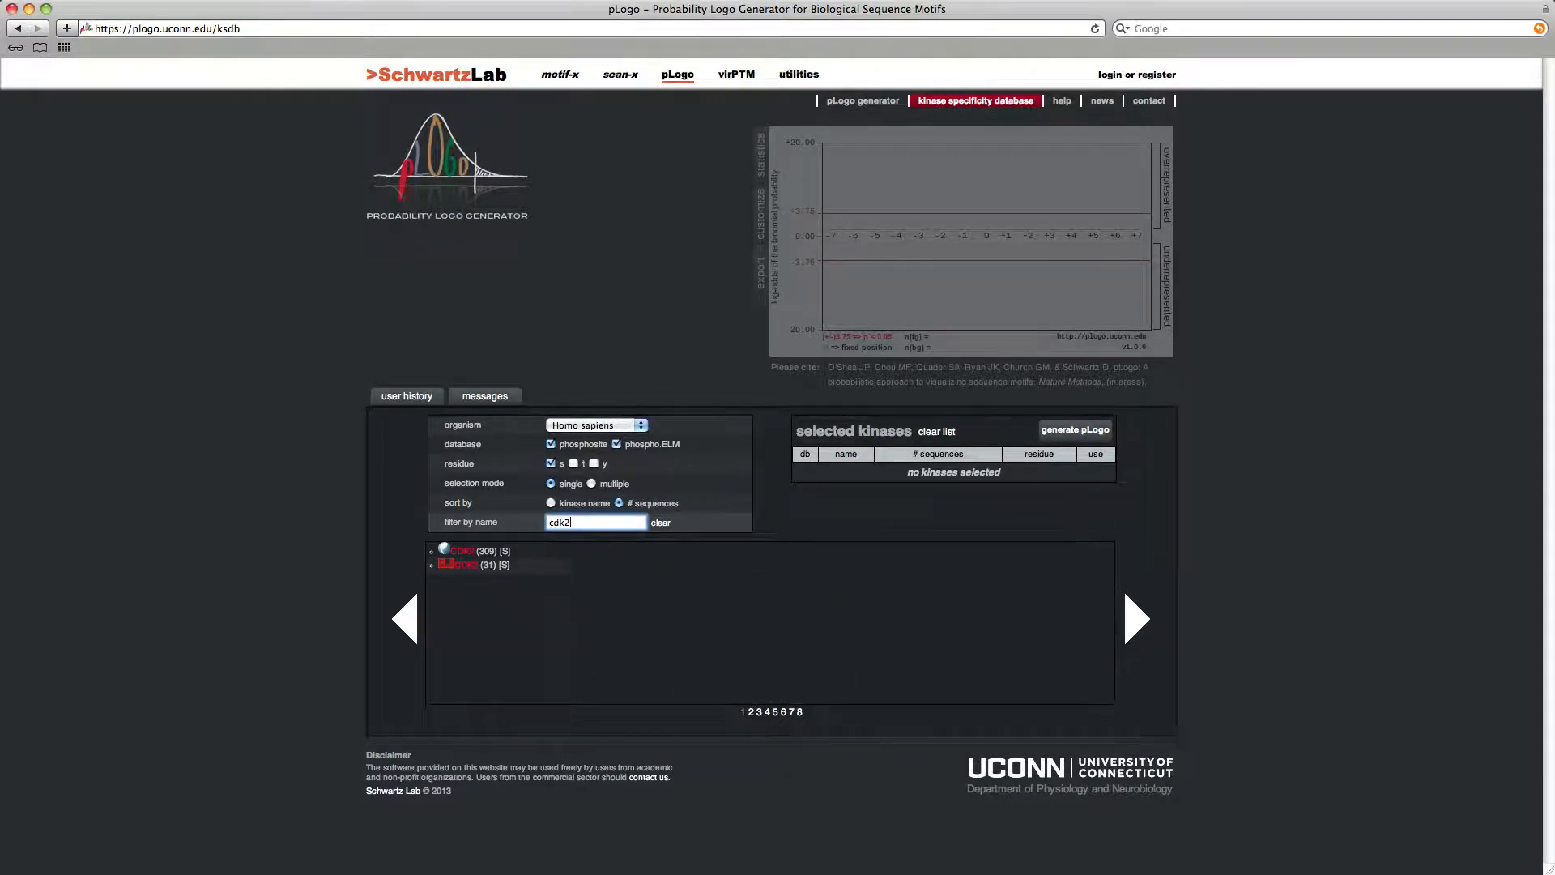
click(574, 465)
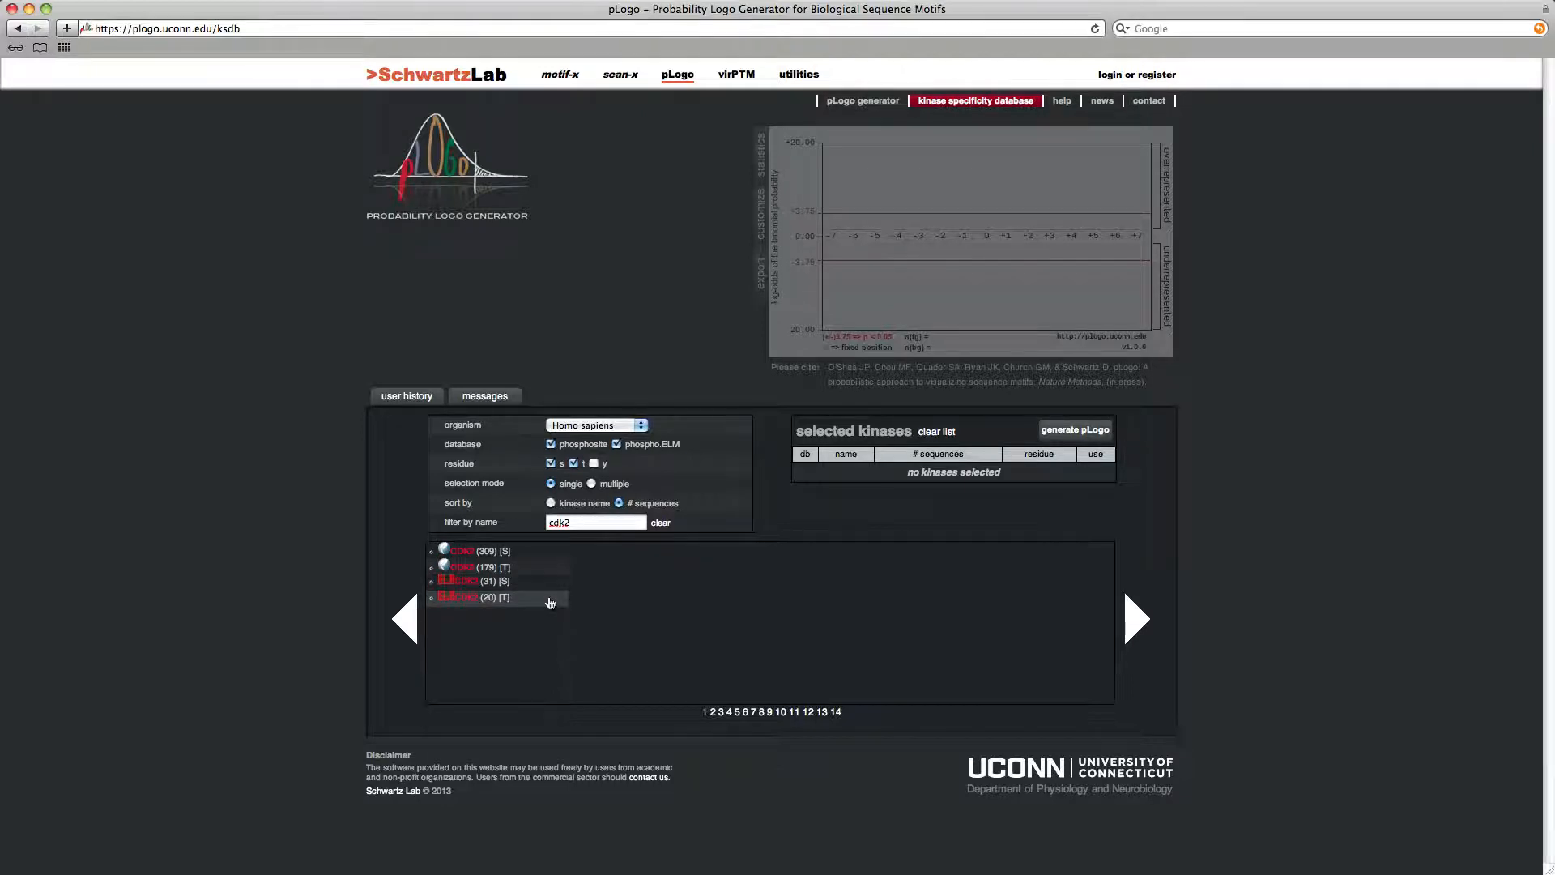
- Generate the pLogo for the phosphosite CDK2 serine dataset and fix P at +1 and P at -2 in it
click(521, 555)
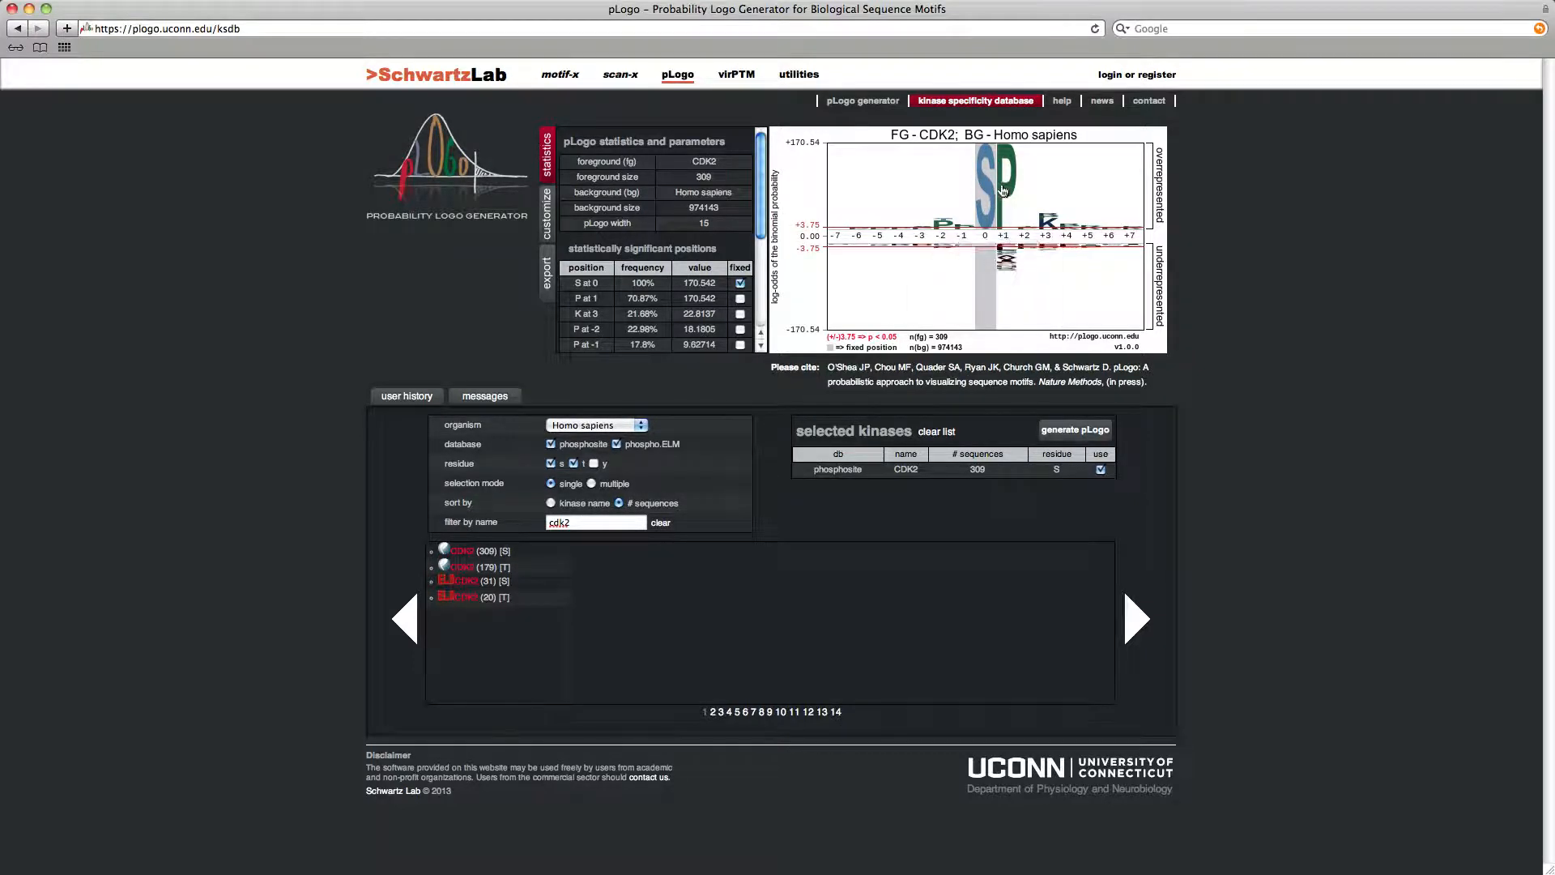
mouse_move(1004, 190)
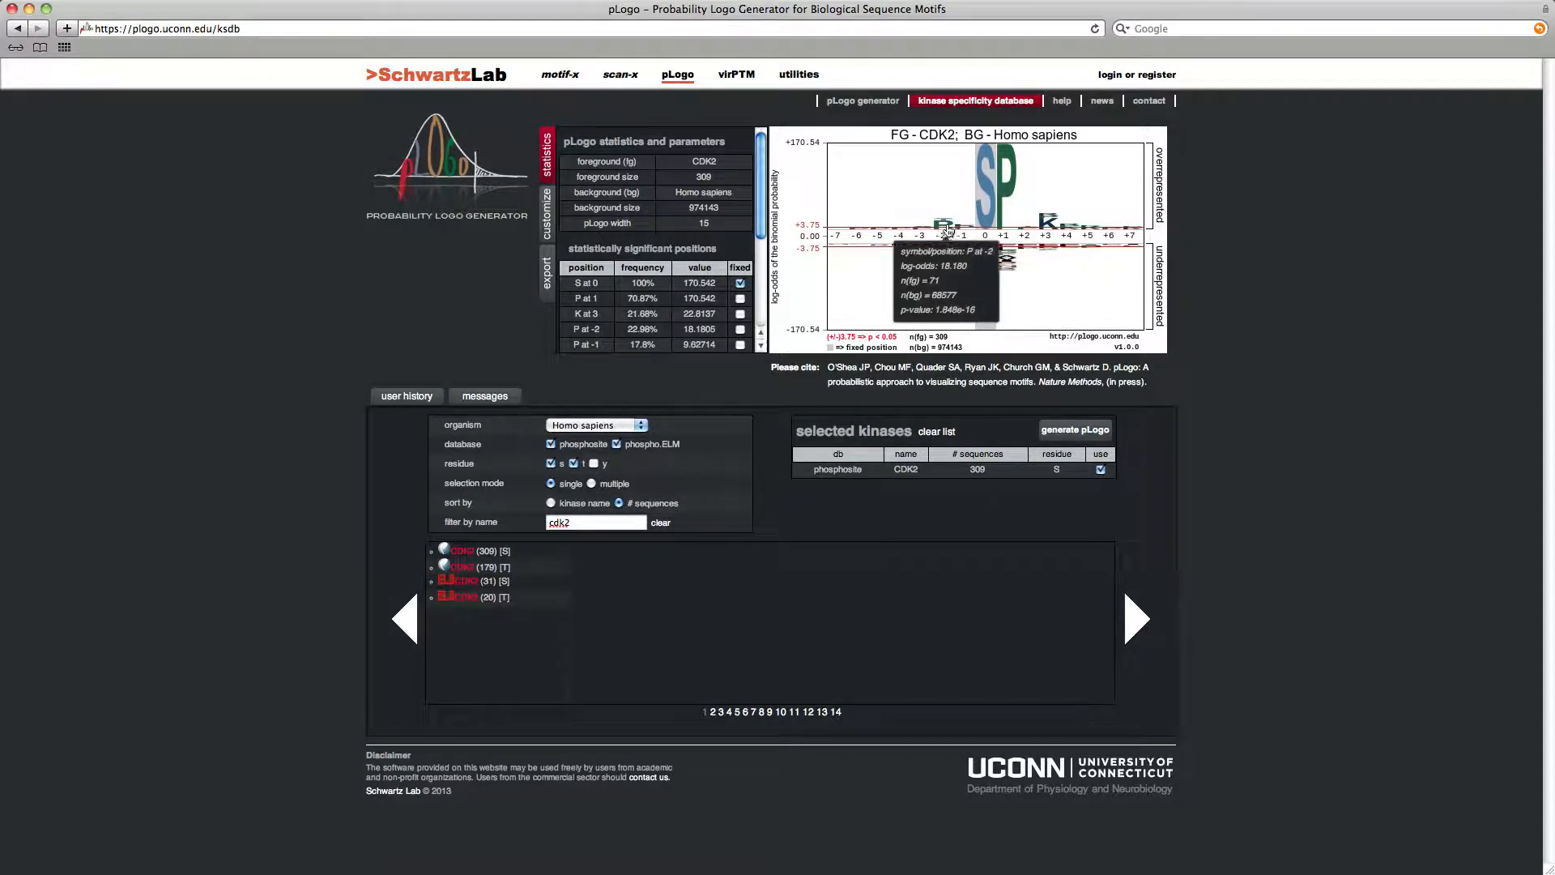
mouse_move(1045, 229)
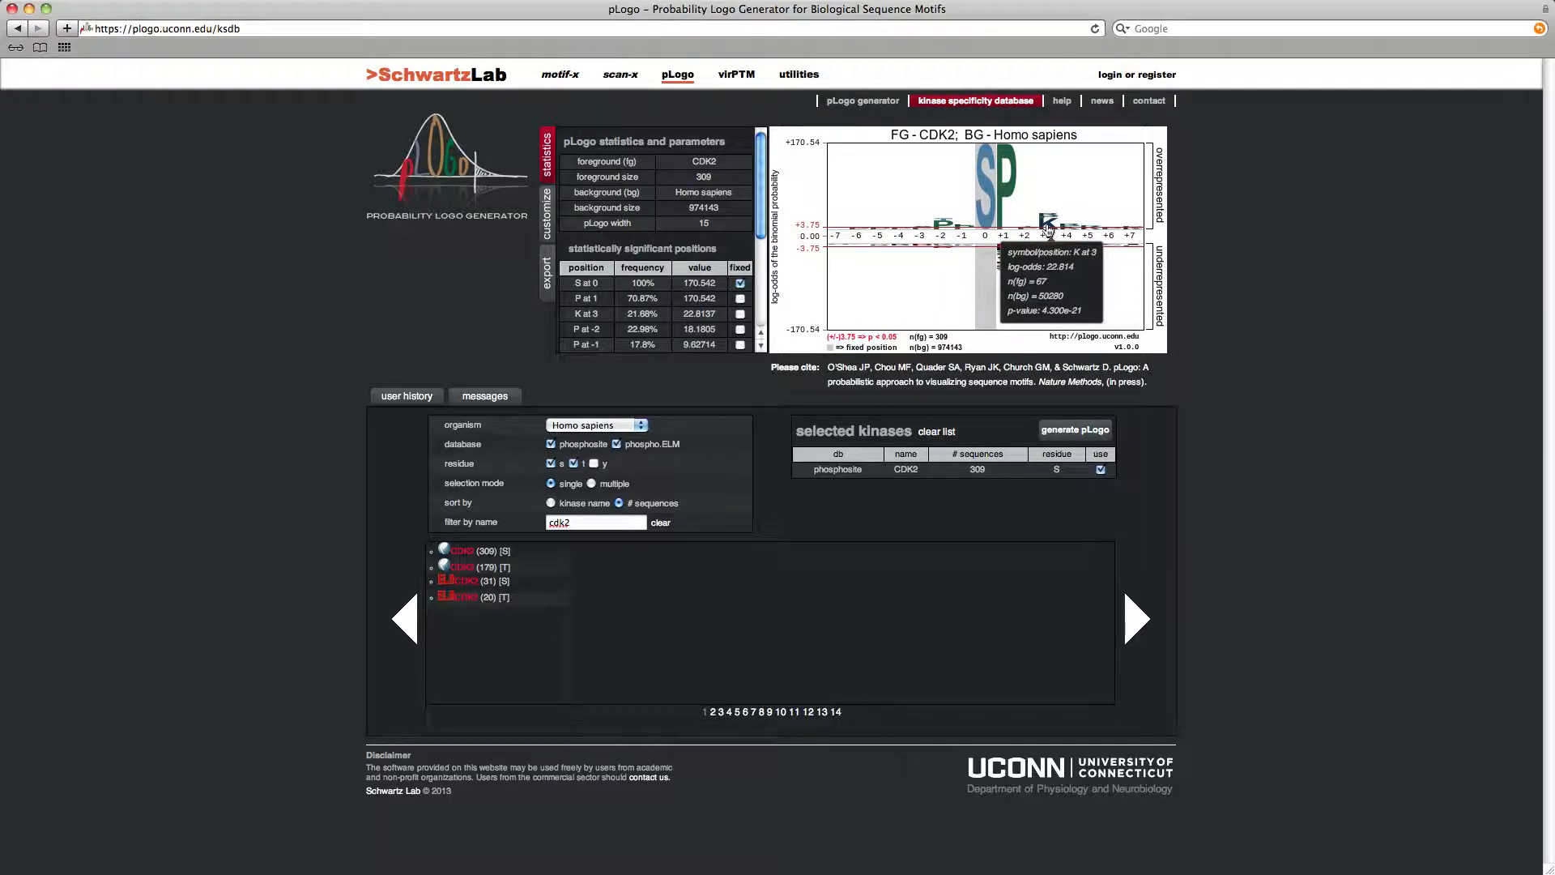
click(1004, 192)
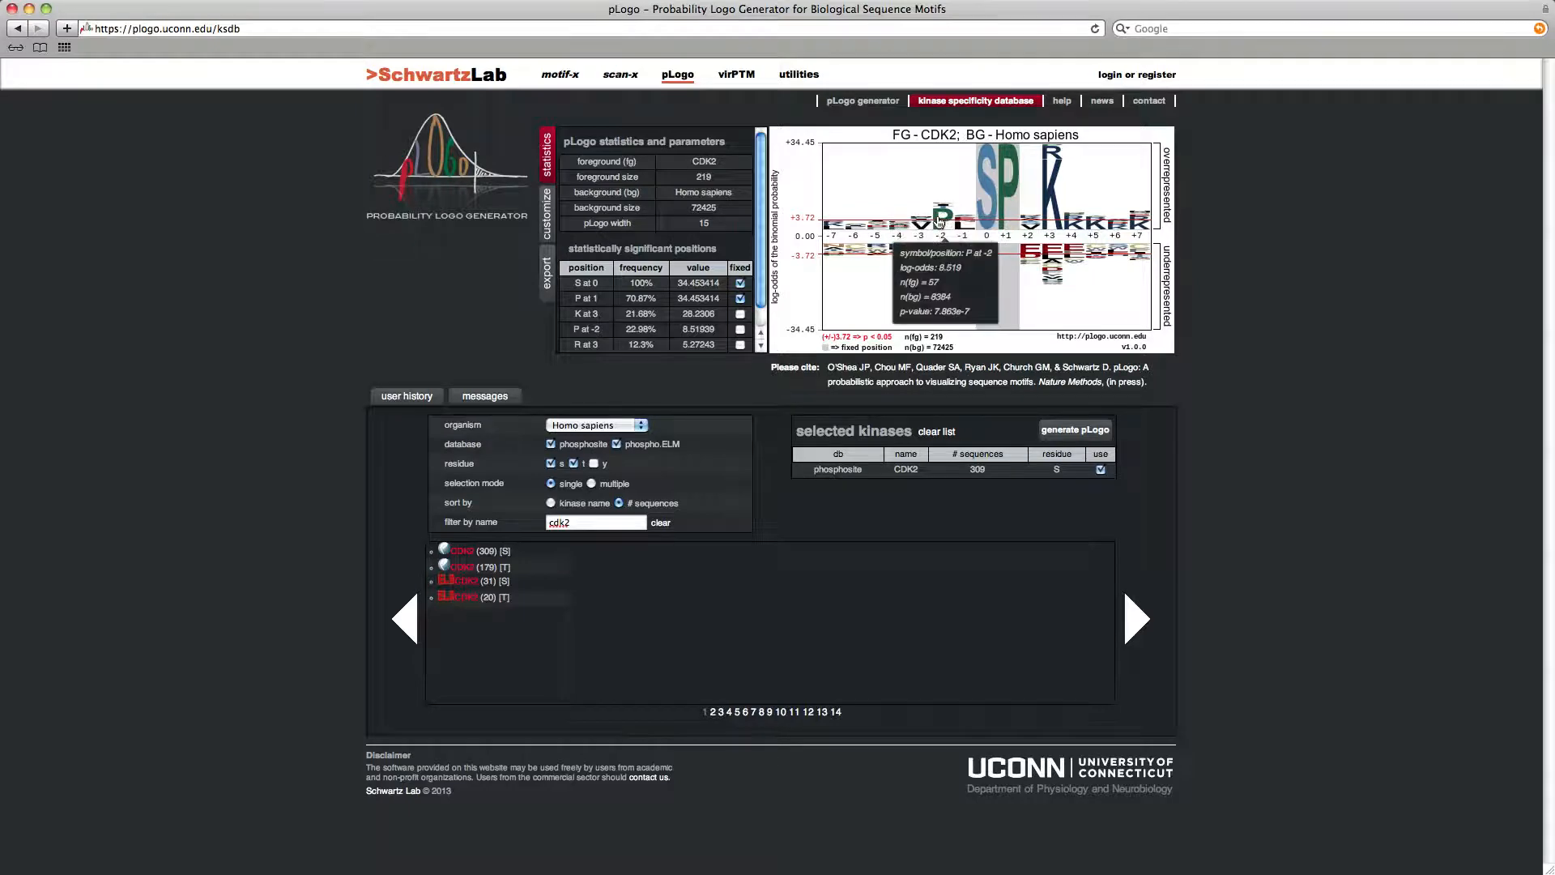
click(939, 221)
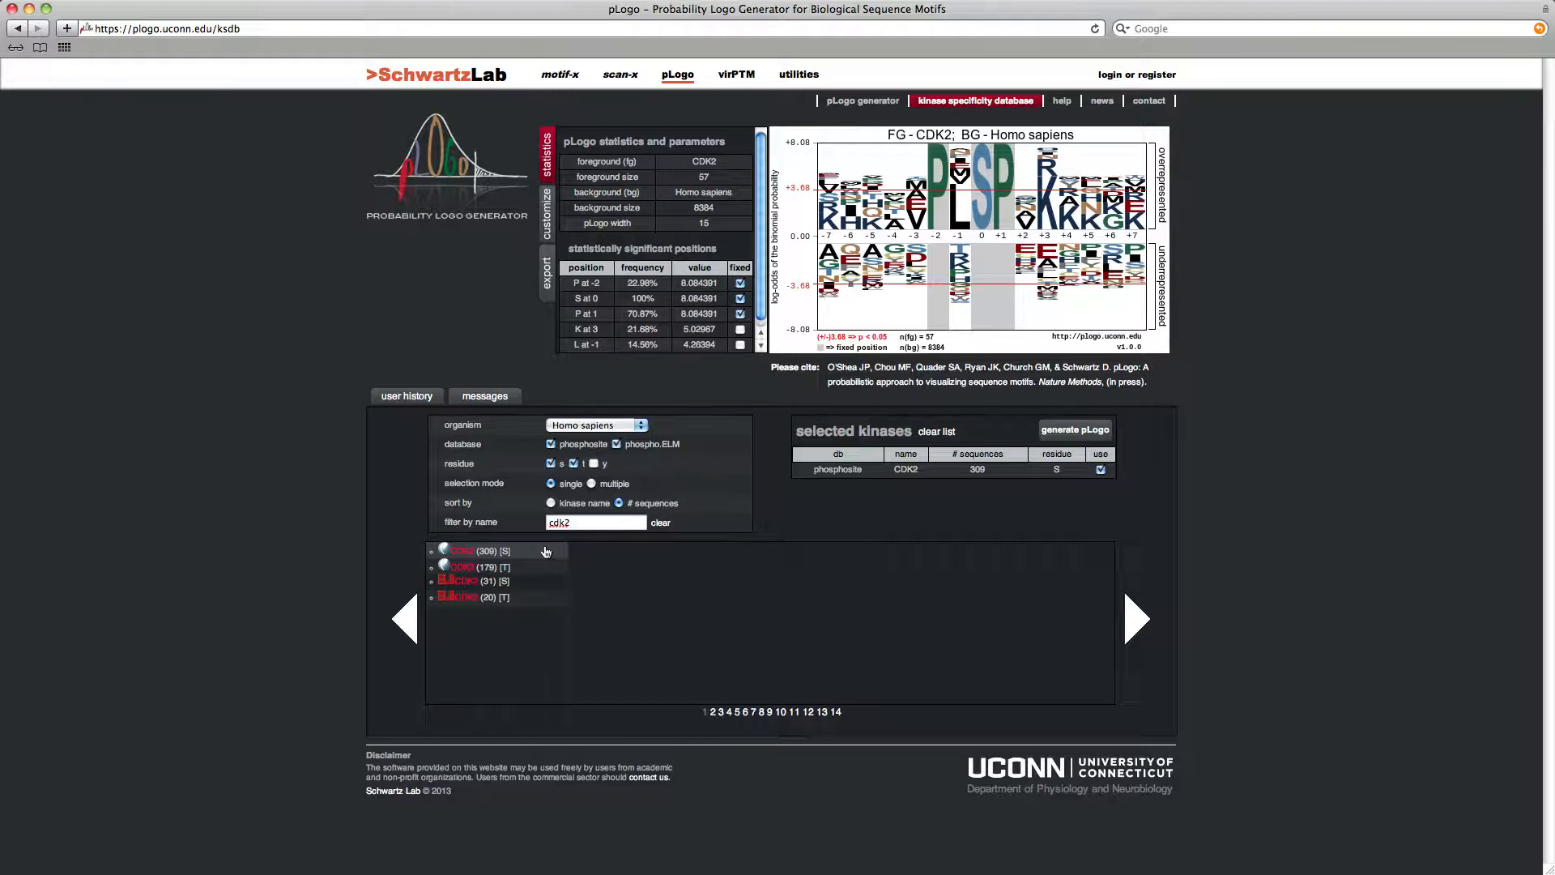
- Switch to multiple selection and generate a combined pLogo from the phosphosite and phospho.ELM CDK2 serine datasets
click(607, 485)
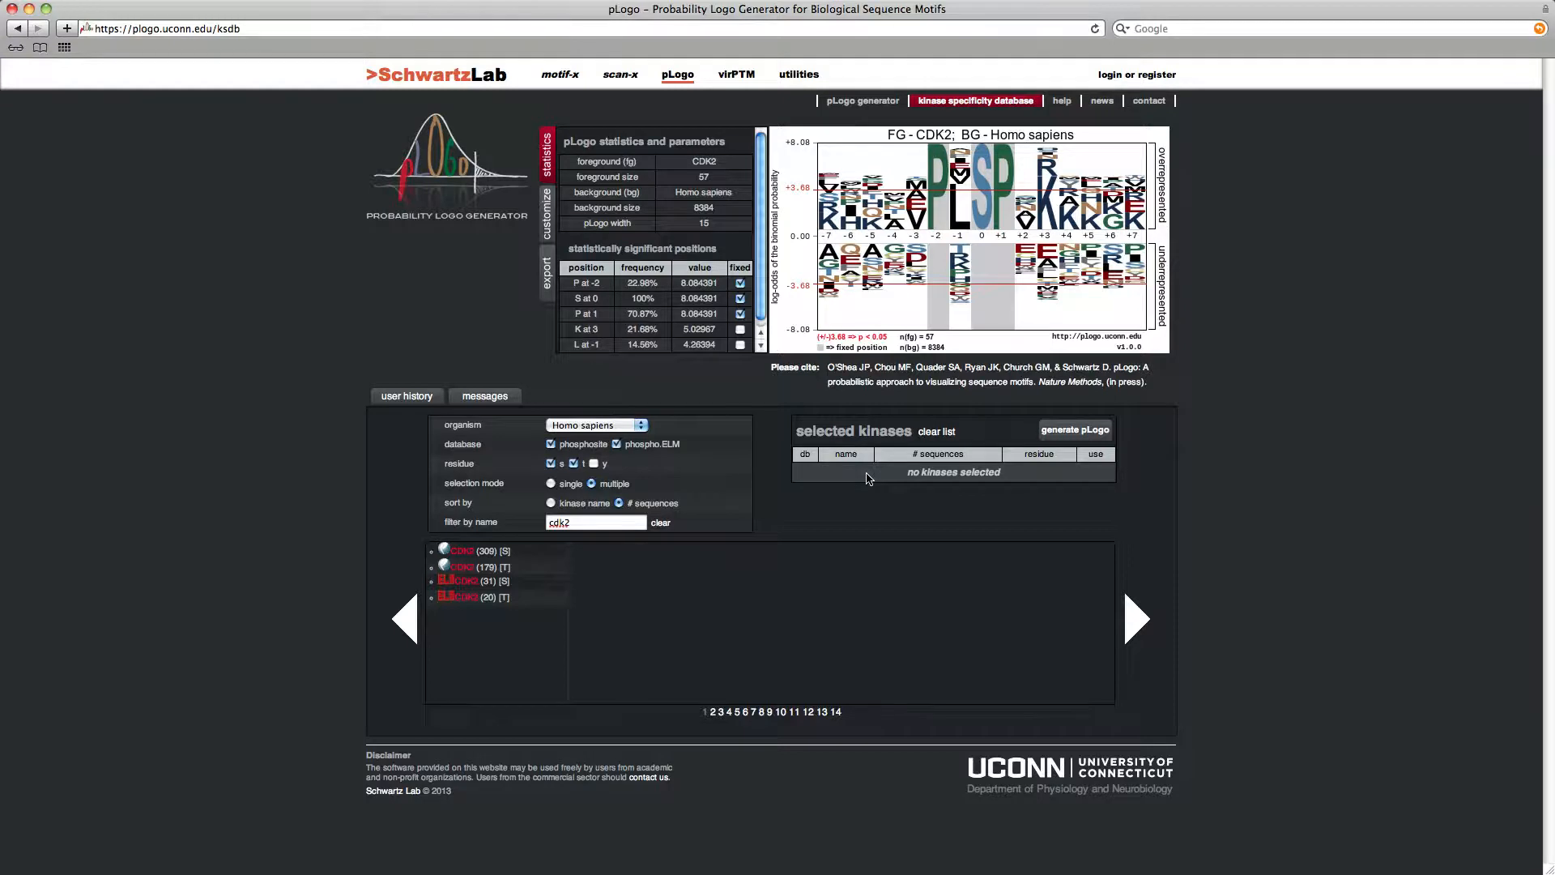
click(538, 556)
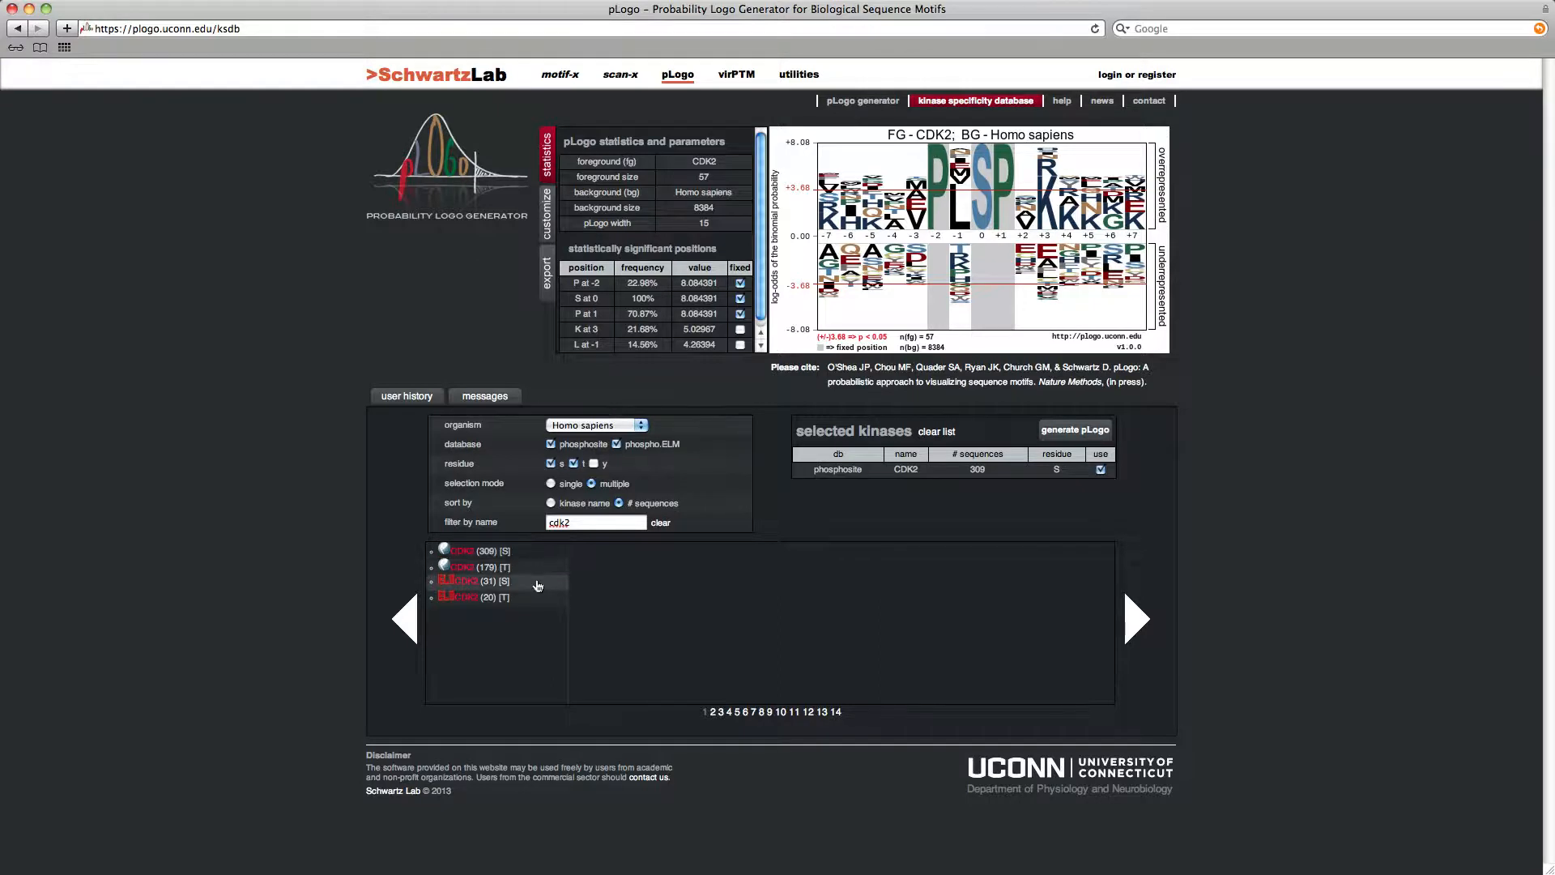
click(537, 587)
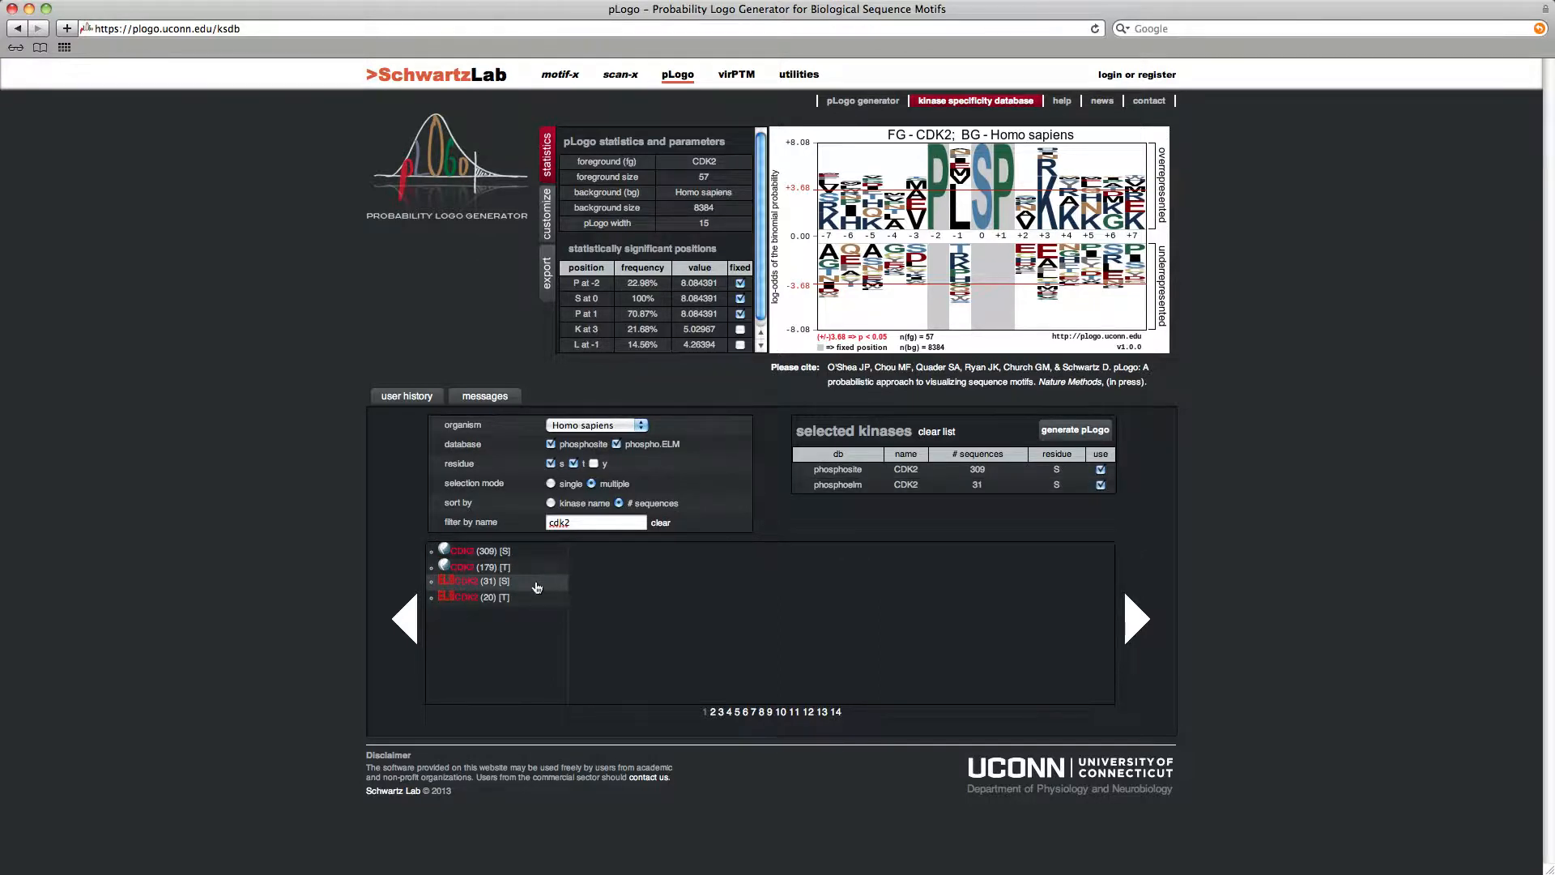
click(1091, 434)
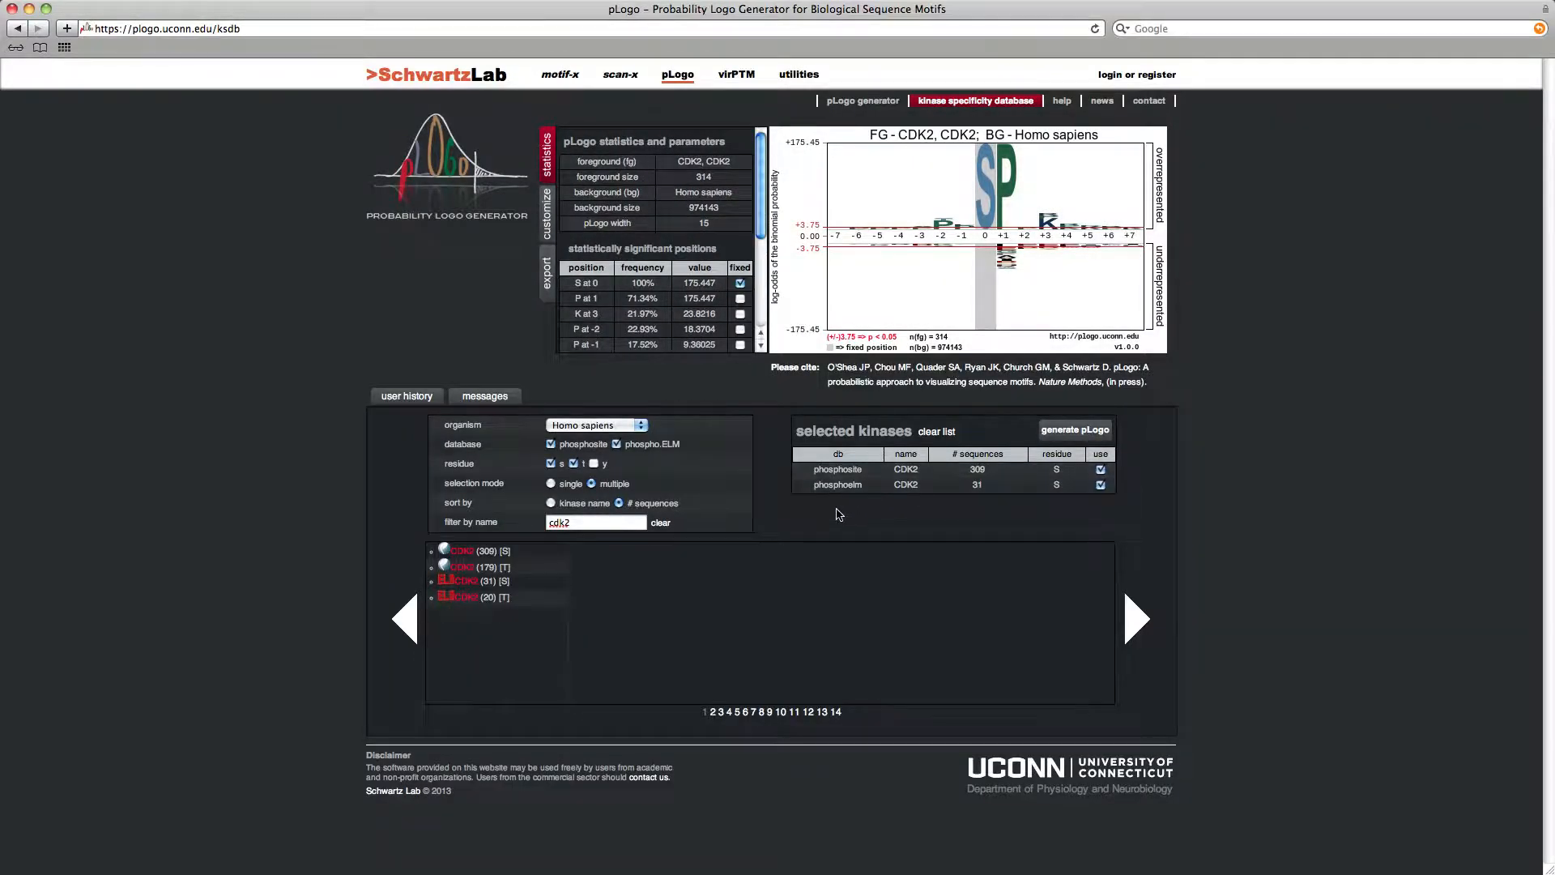
- Add the phosphosite and phospho.ELM CDK2 threonine datasets to the selected kinases and regenerate the pLogo
click(533, 571)
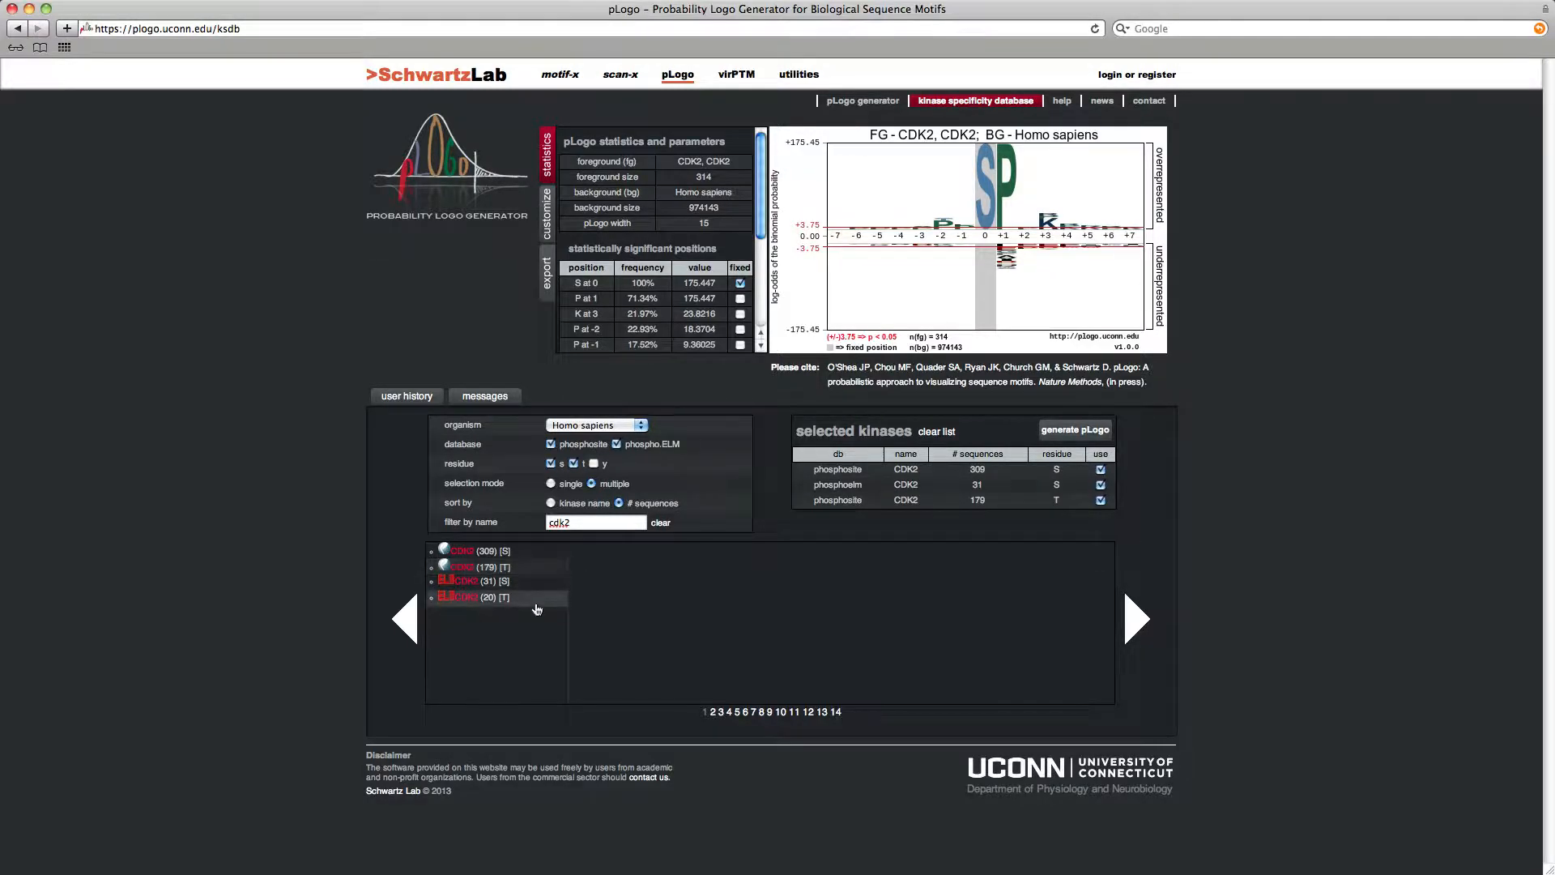
click(537, 606)
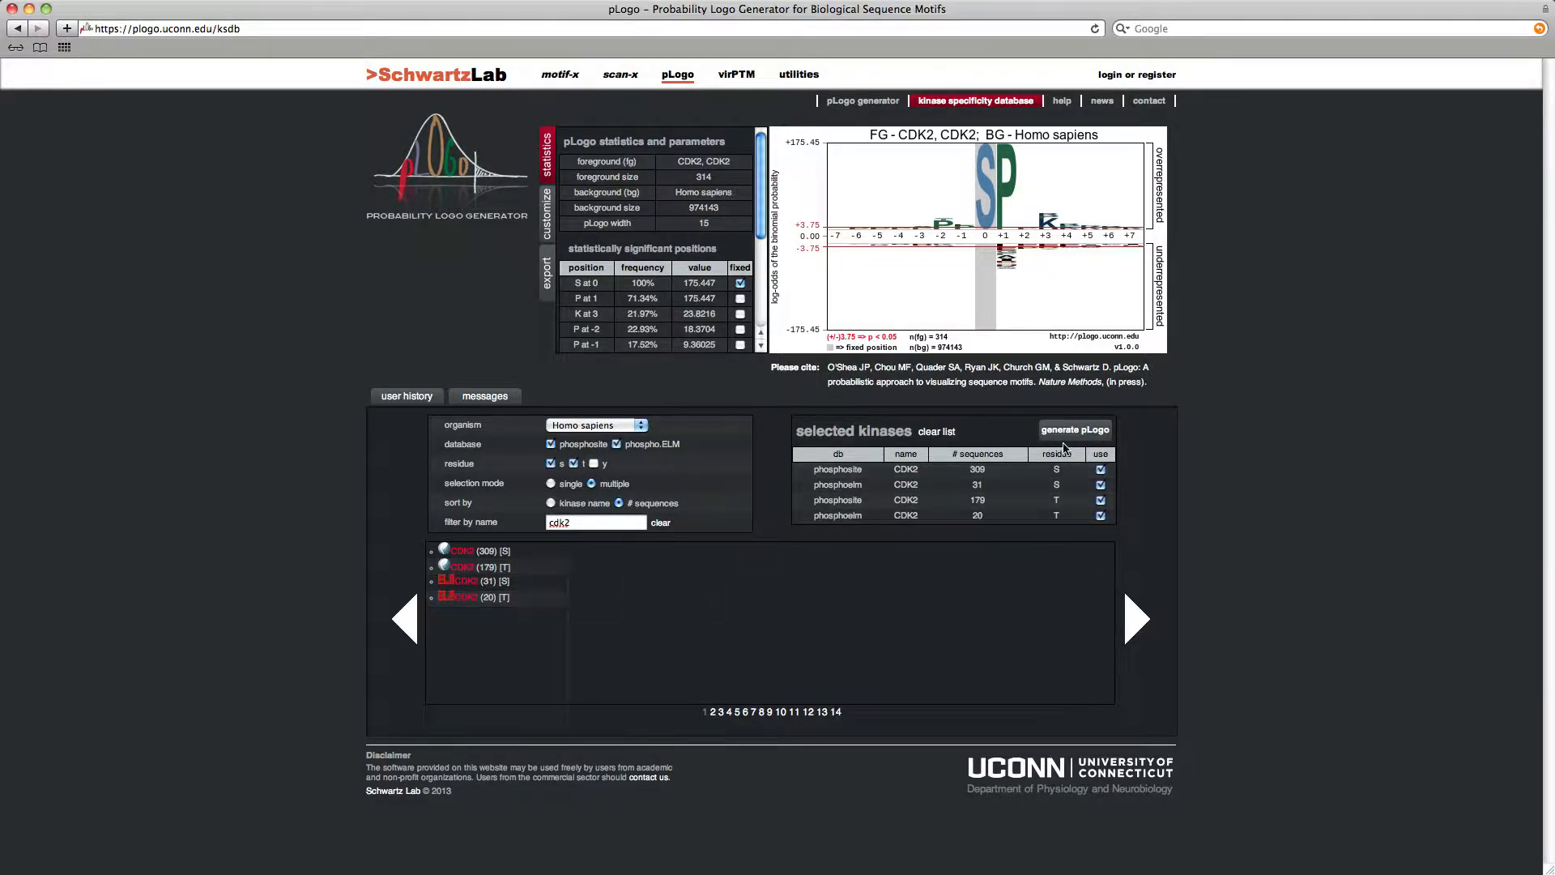
click(1057, 431)
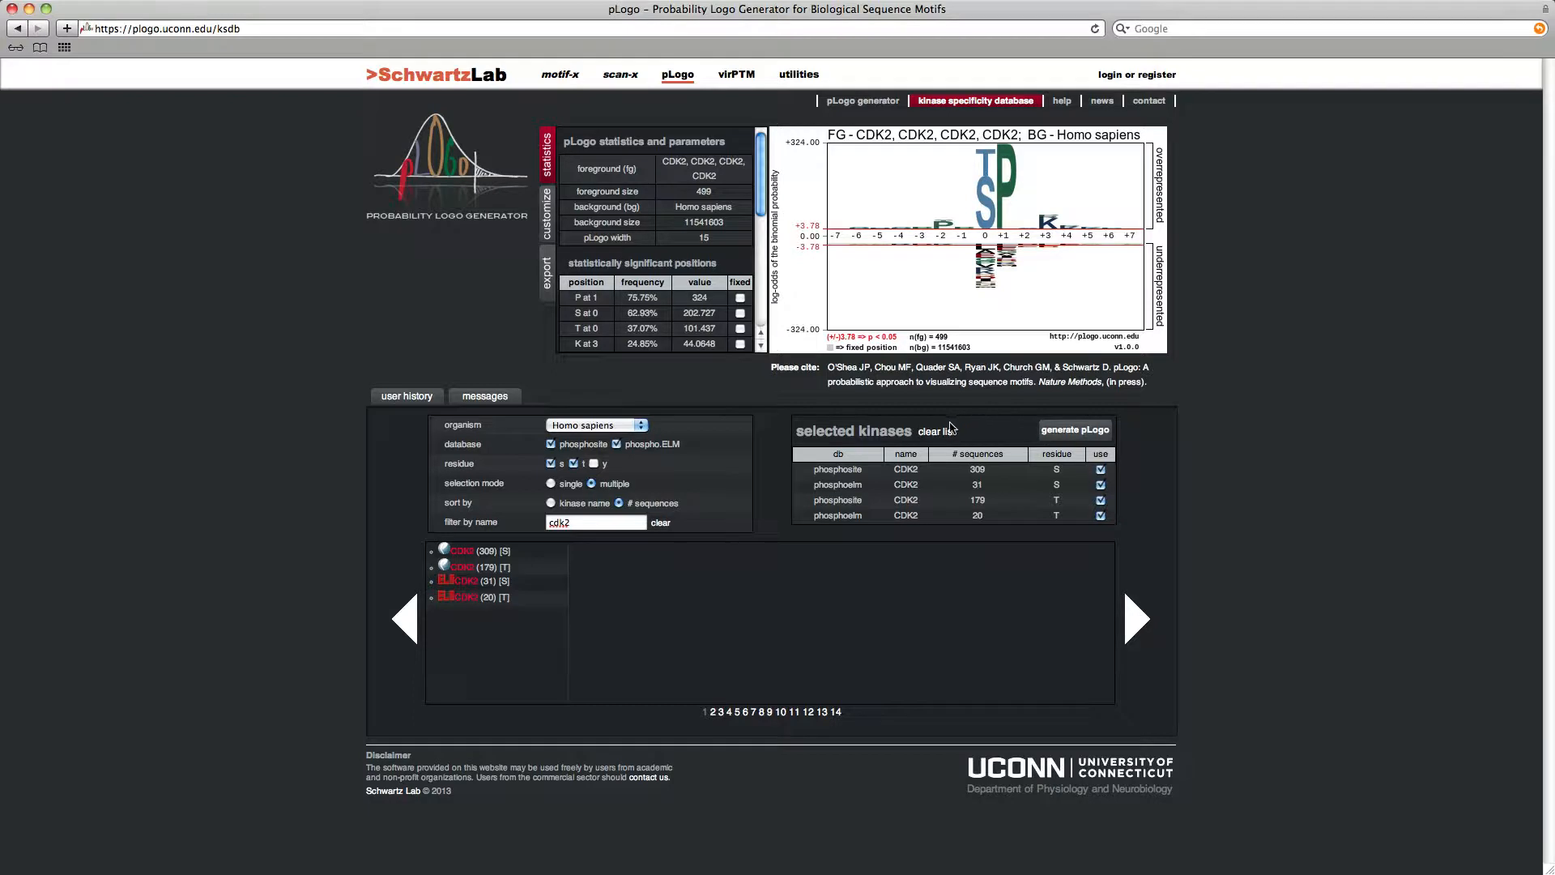
- Clear the selected kinases list and remove the cdk2 name filter
click(937, 434)
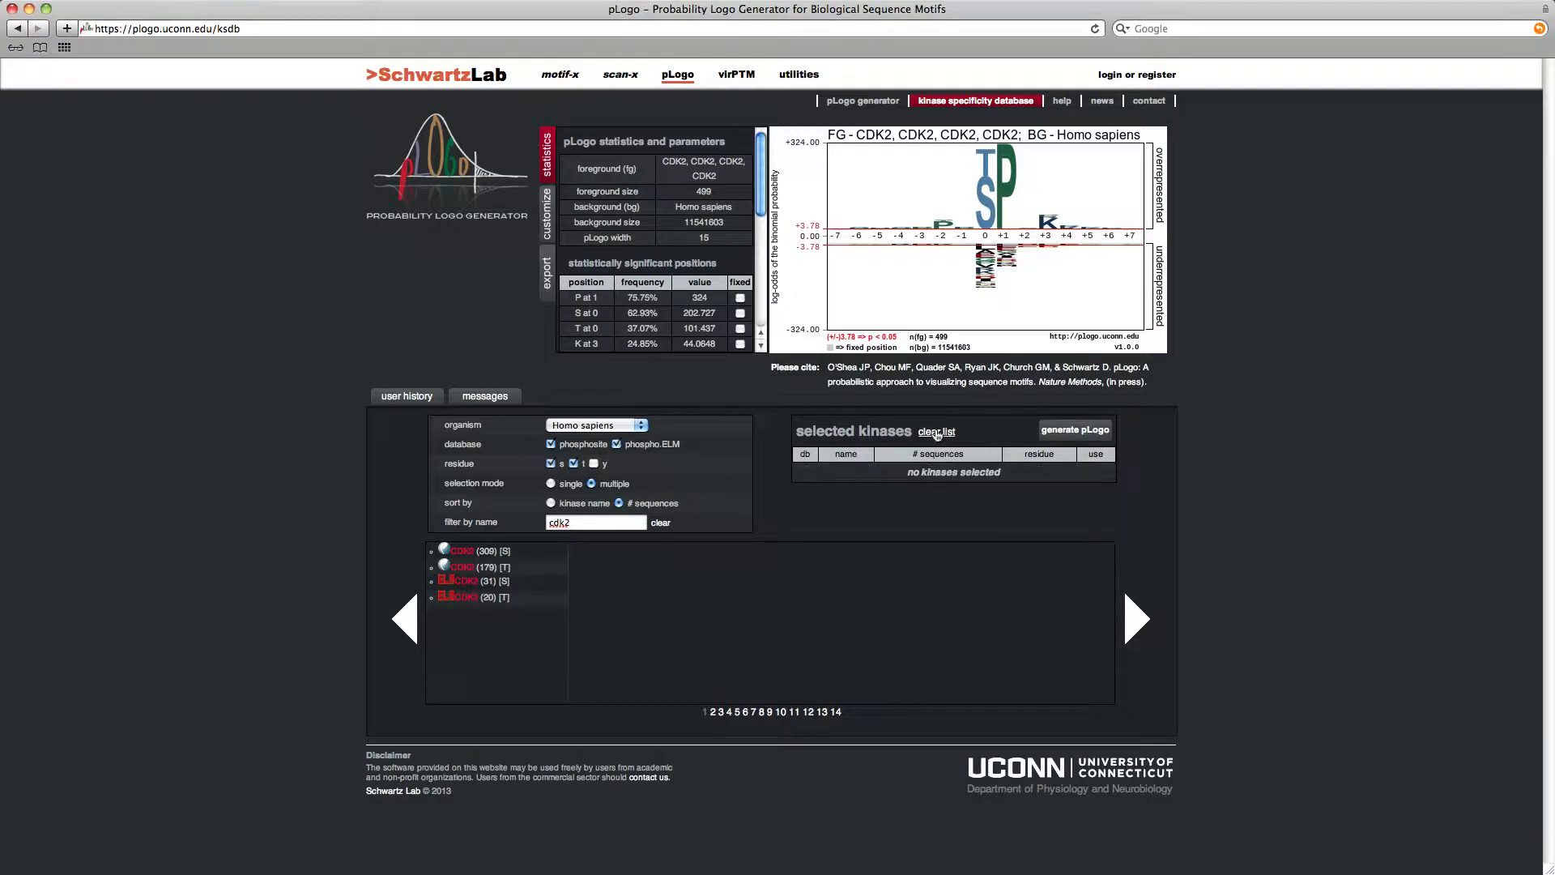
click(579, 524)
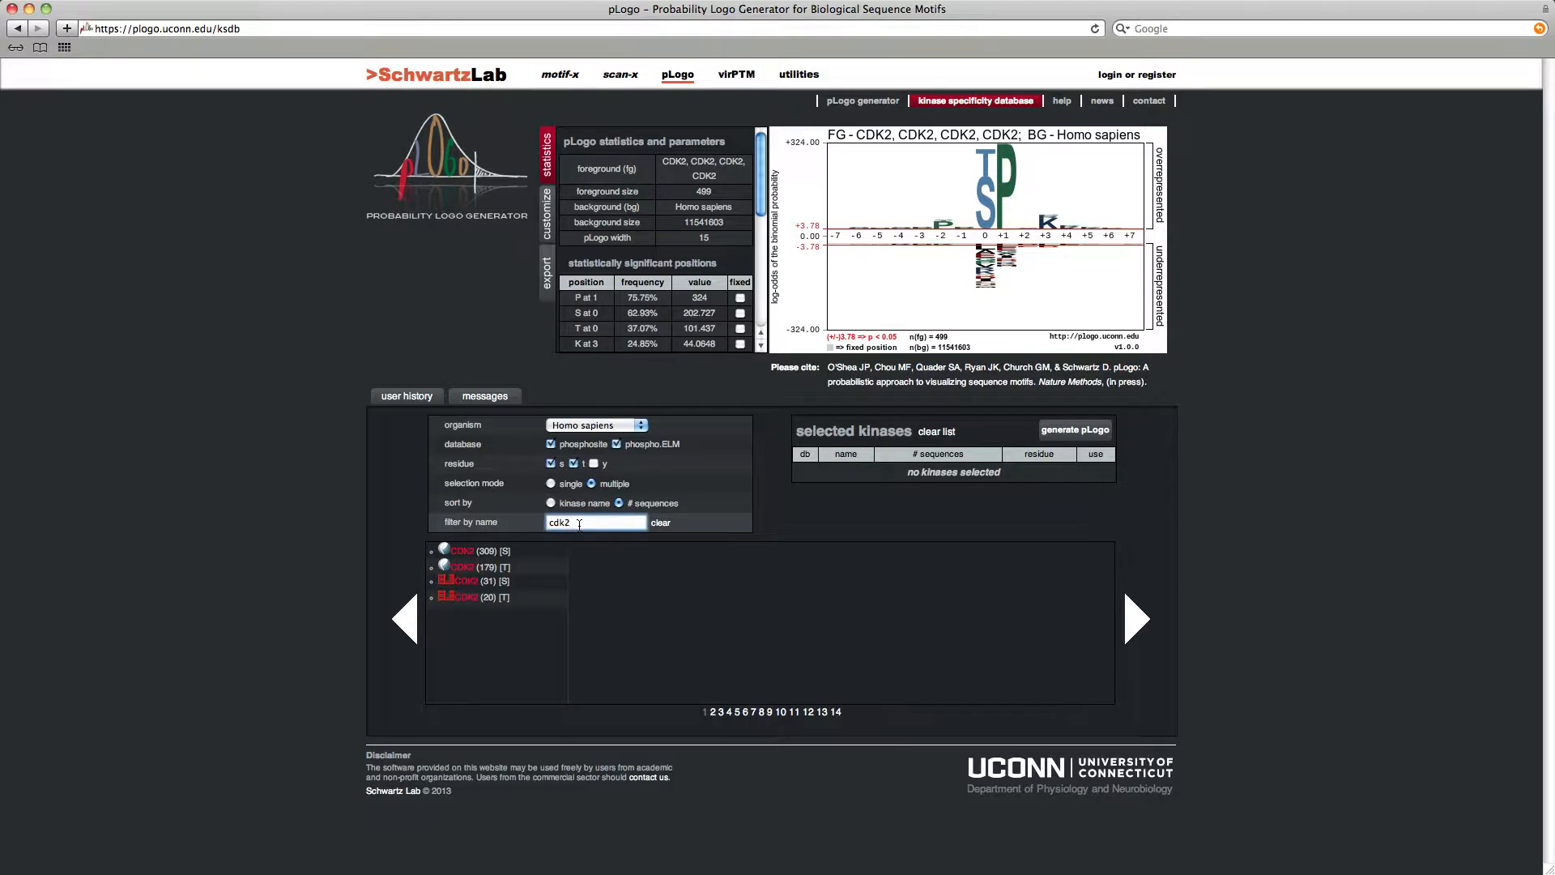
key(BackSpace)
key(BackSpace)
key(BackSpace)
key(BackSpace)
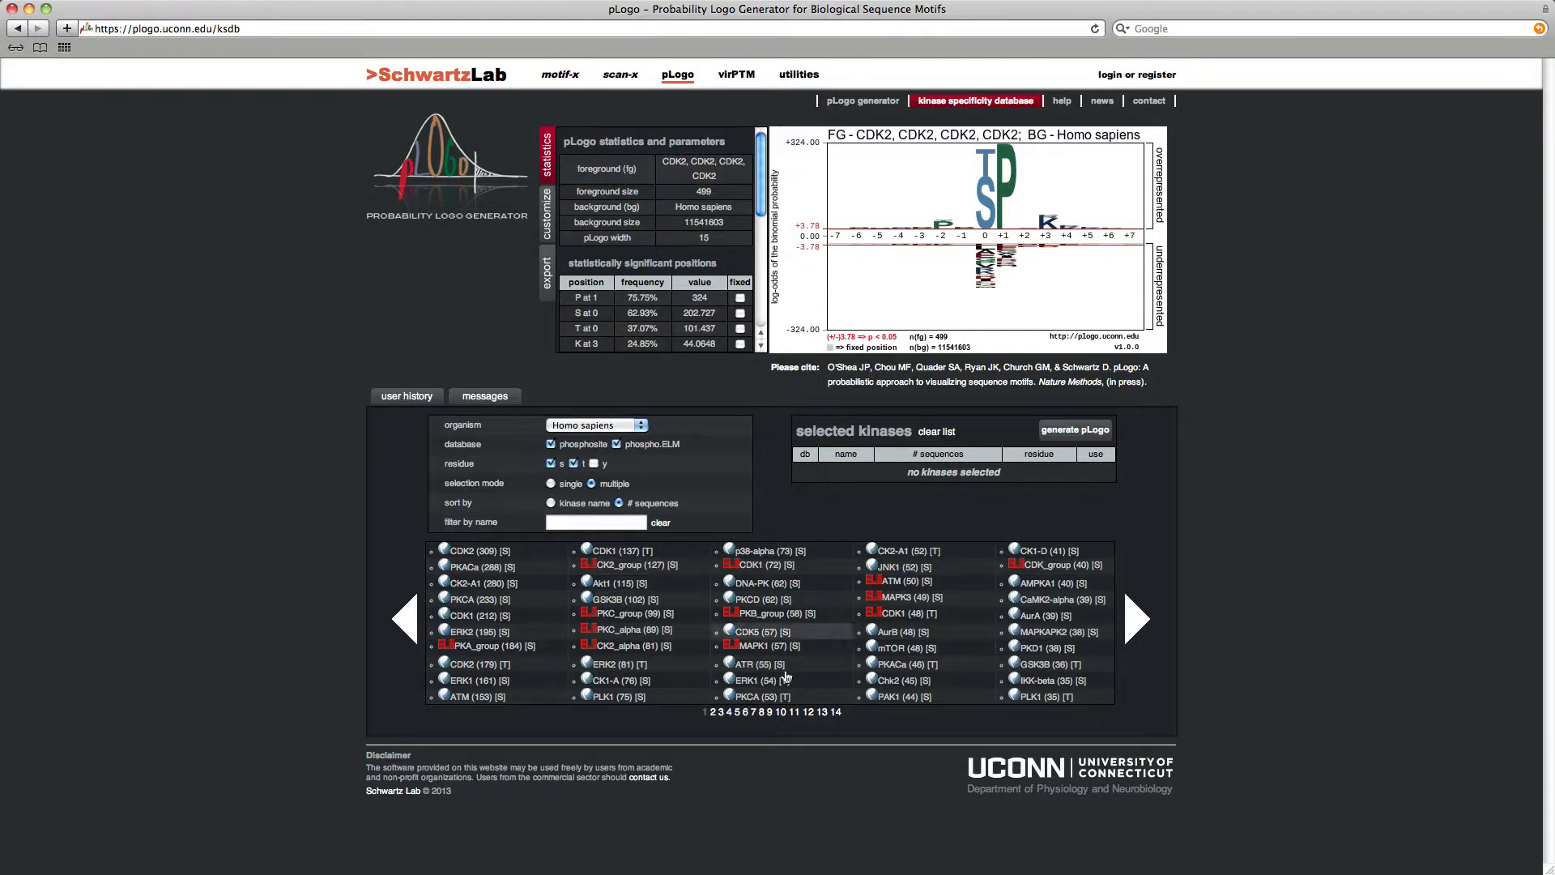
- Select the phosphosite CDK11 threonine dataset on page 14 of the kinase list and try to generate its pLogo
click(835, 711)
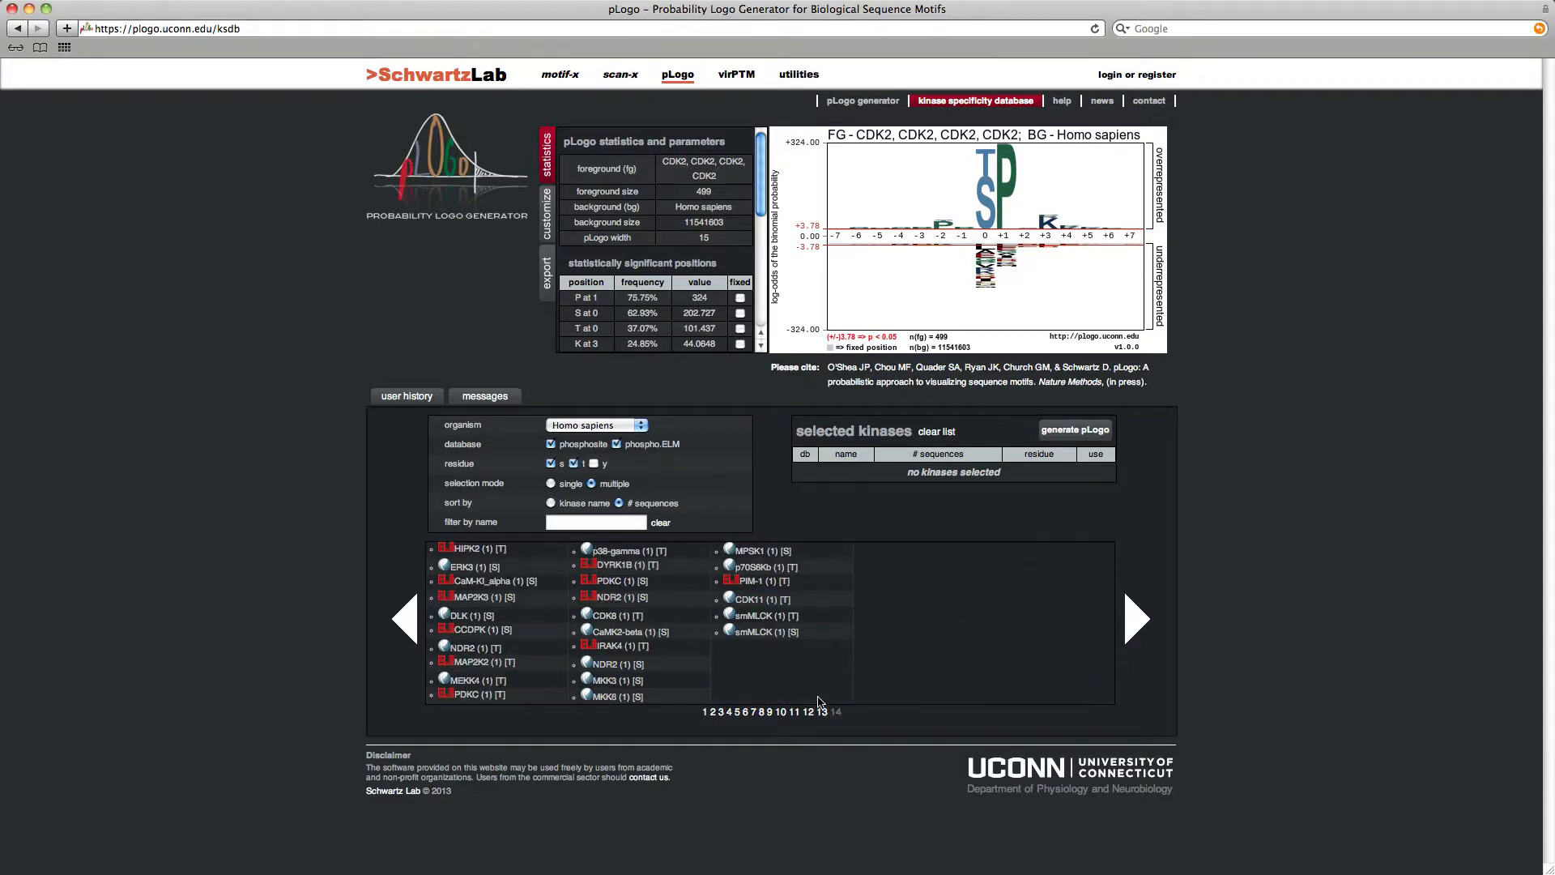
click(746, 601)
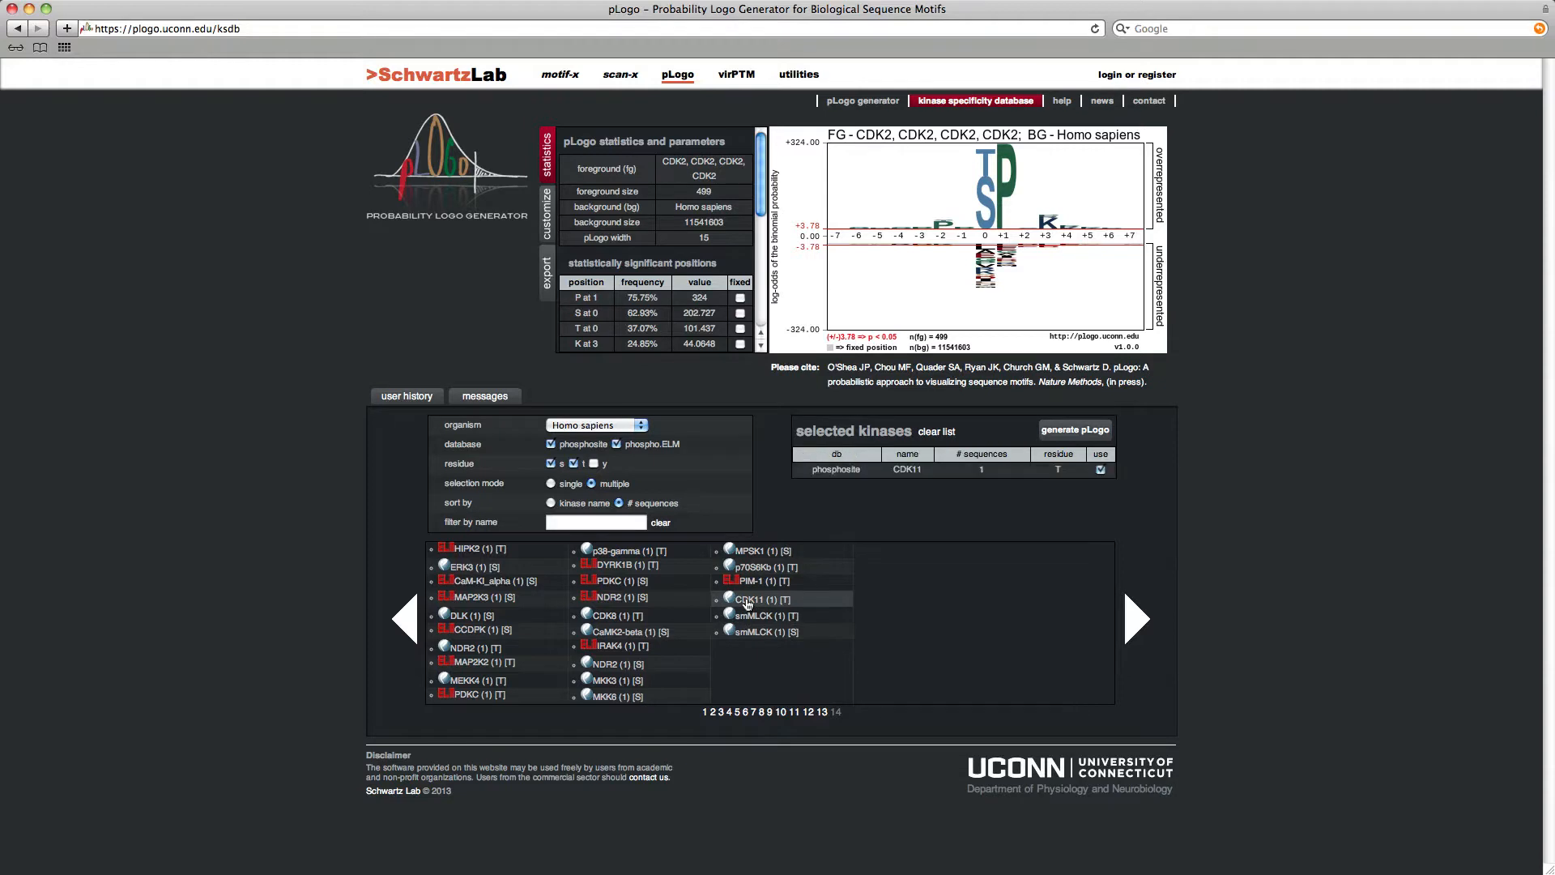
click(1065, 433)
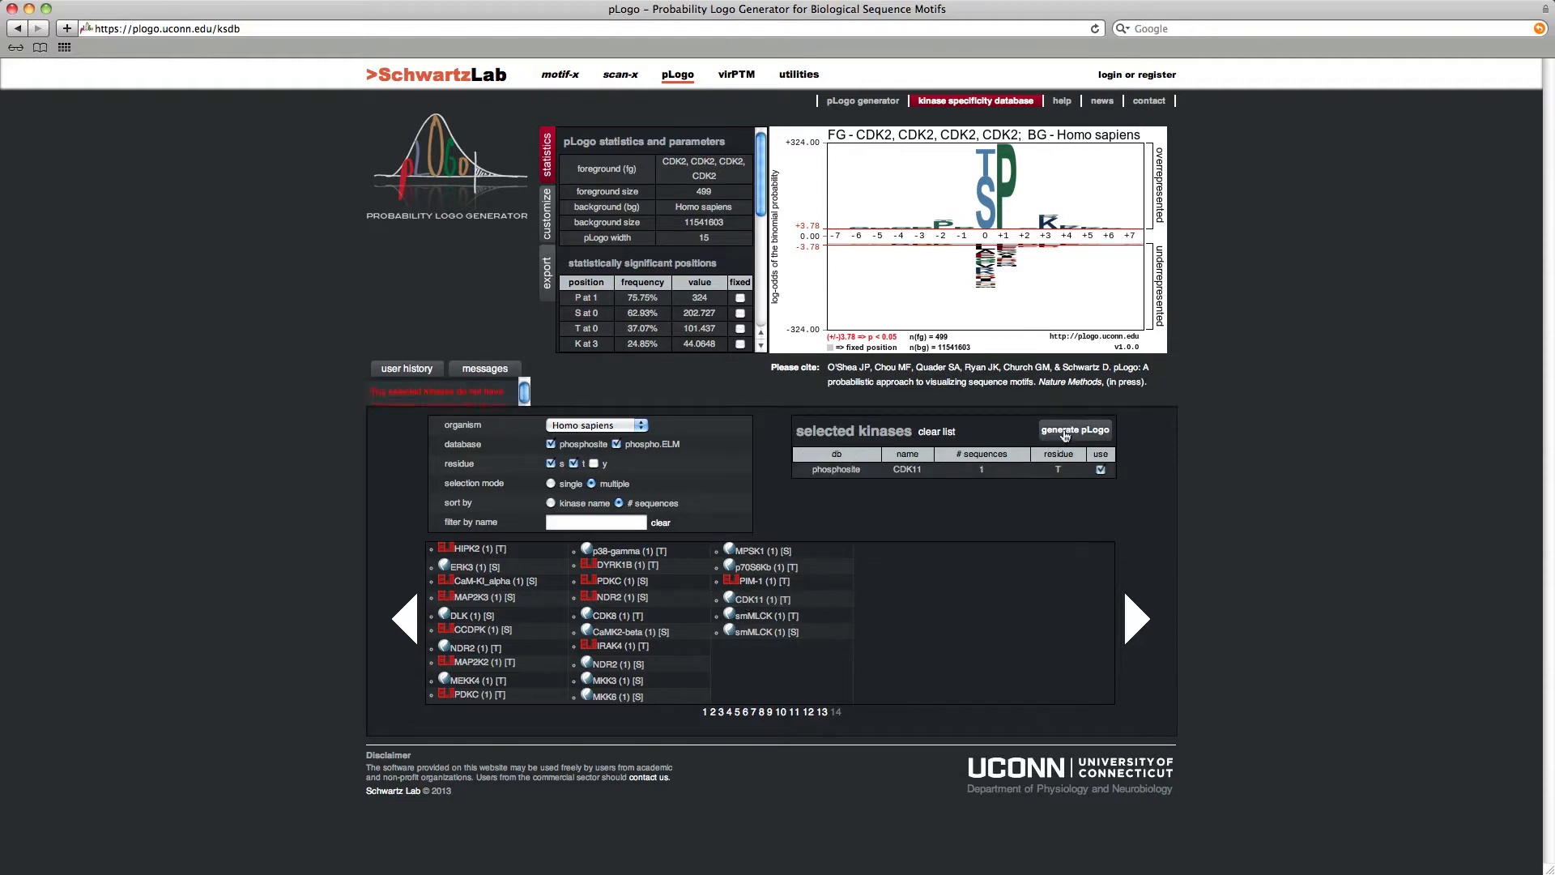